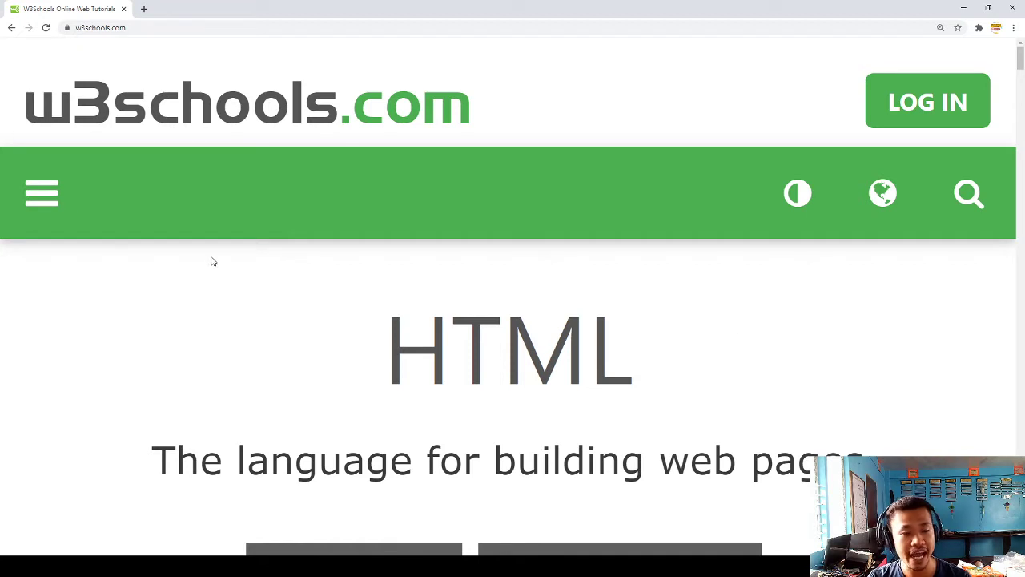
Zoom the W3Schools home page out until the tutorial sidebar and the full navigation bar fit
click(44, 197)
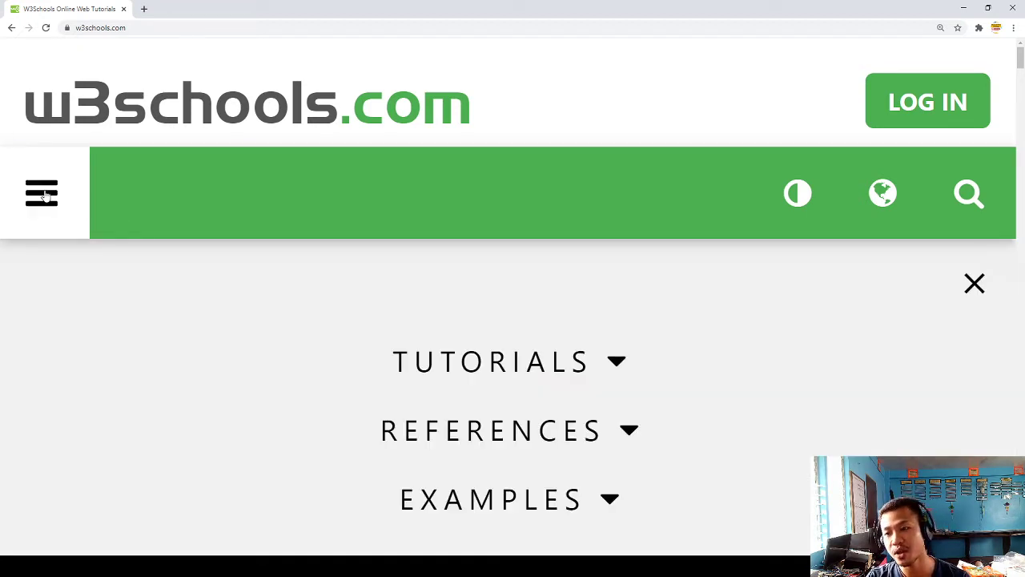
click(45, 198)
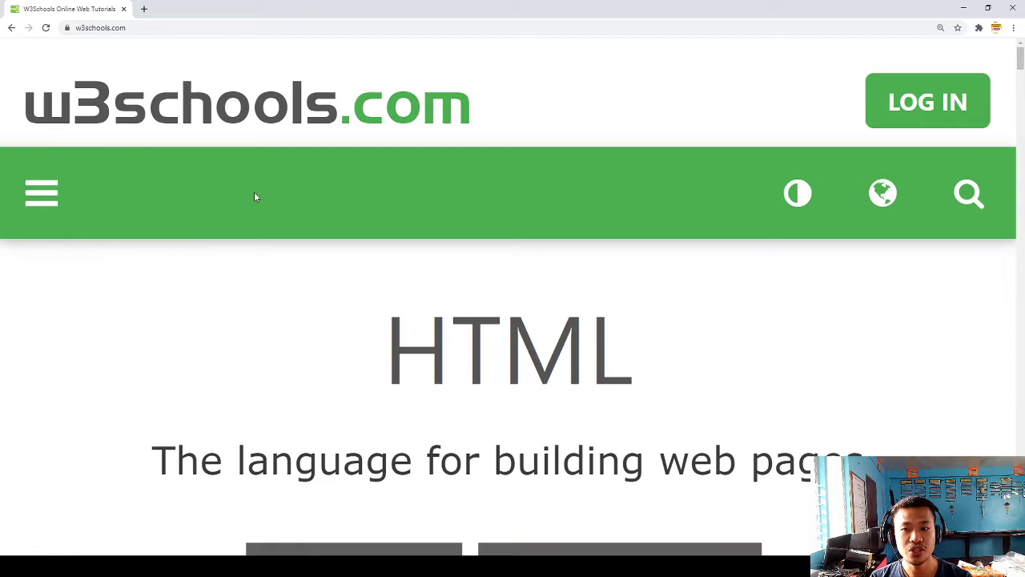
scroll(254, 191, down, 1)
key(ctrl+minus)
key(ctrl+minus)
key(ctrl+minus)
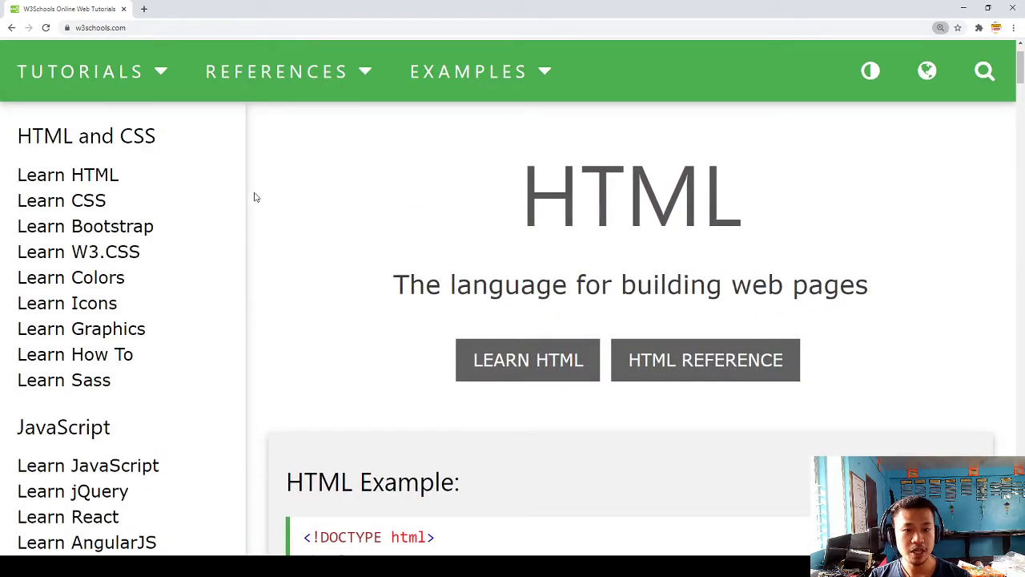
key(ctrl+minus)
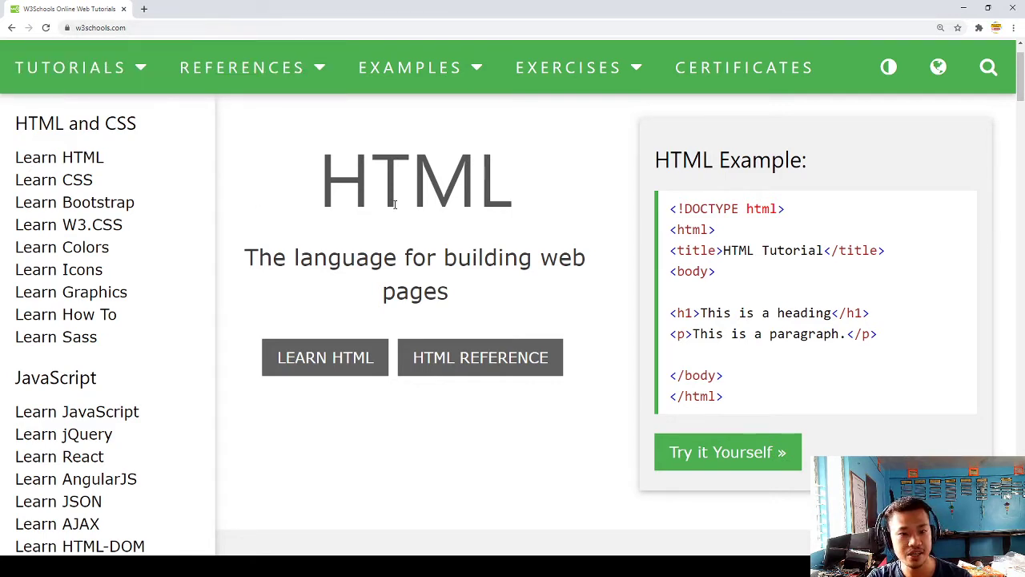
Preview the Learn HTML tutorial, return to the home page and look through its list of HTML, JavaScript and server-side tutorials
click(56, 157)
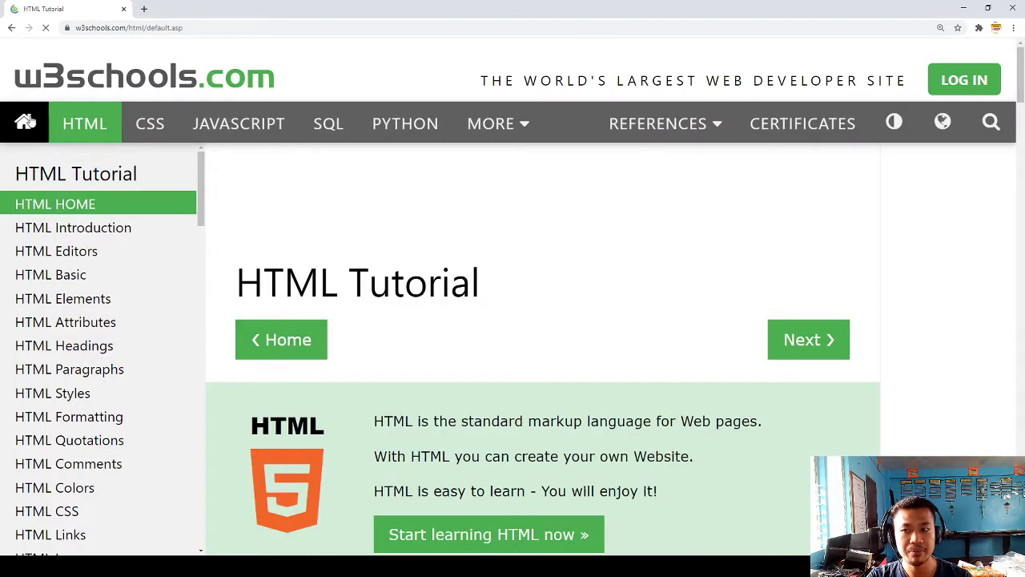
click(12, 29)
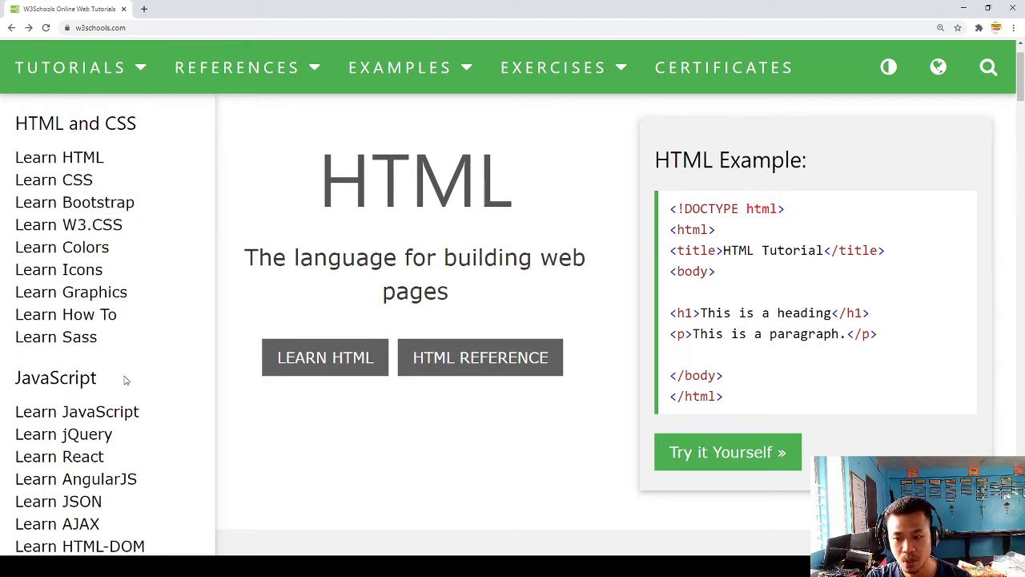
scroll(126, 378, down, 1)
scroll(119, 332, down, 1)
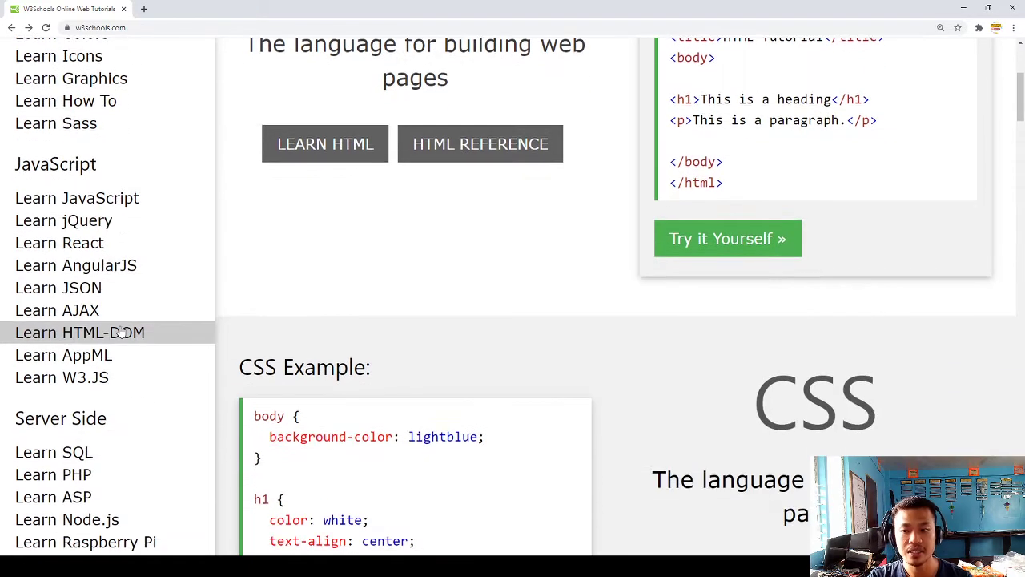
scroll(132, 360, down, 1)
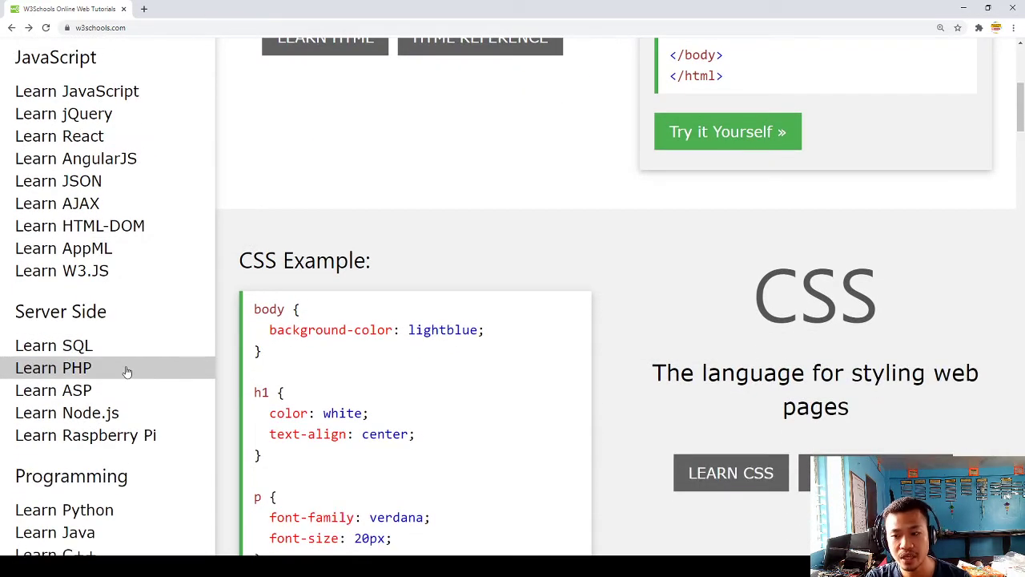
scroll(125, 370, down, 1)
scroll(231, 301, up, 5)
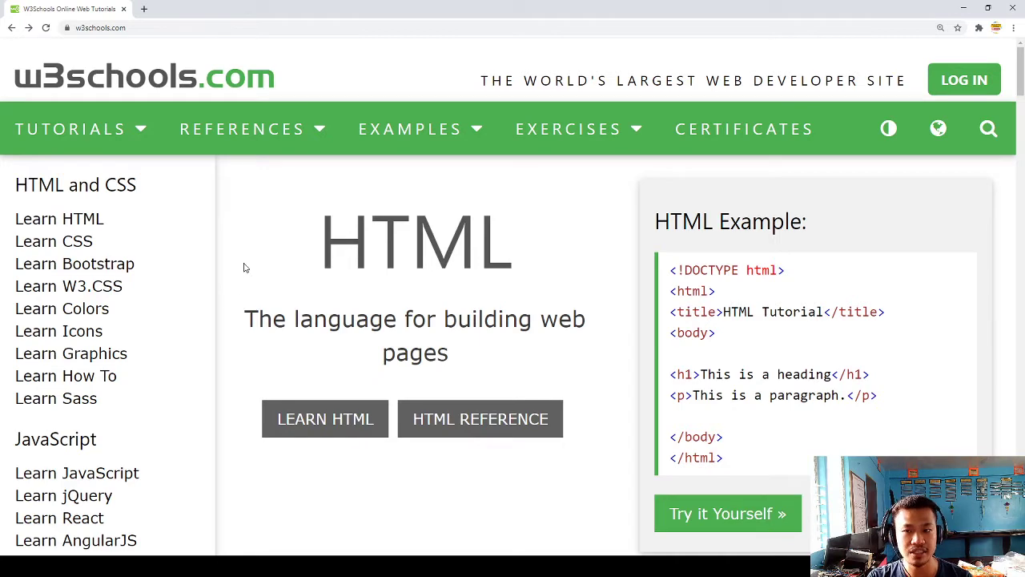
Open the W3Schools certificates page and review the certifications offered and their prices
click(720, 136)
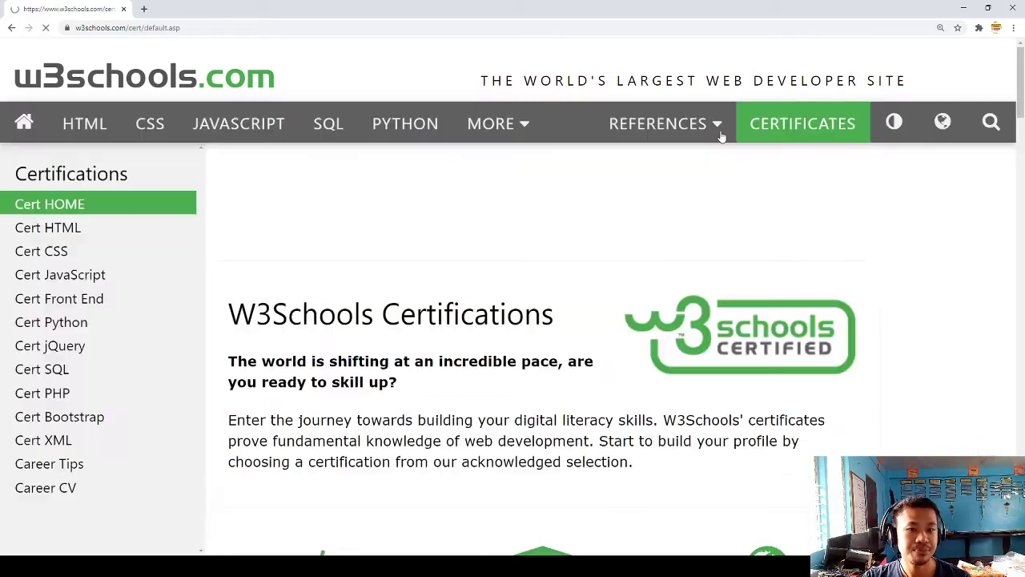
scroll(506, 240, down, 3)
scroll(506, 241, down, 5)
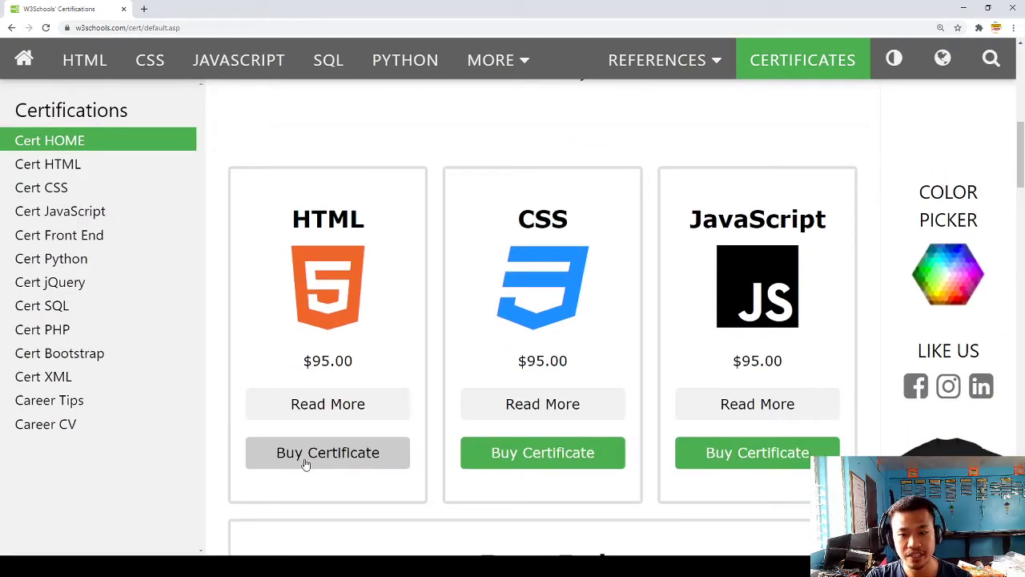
scroll(716, 443, down, 7)
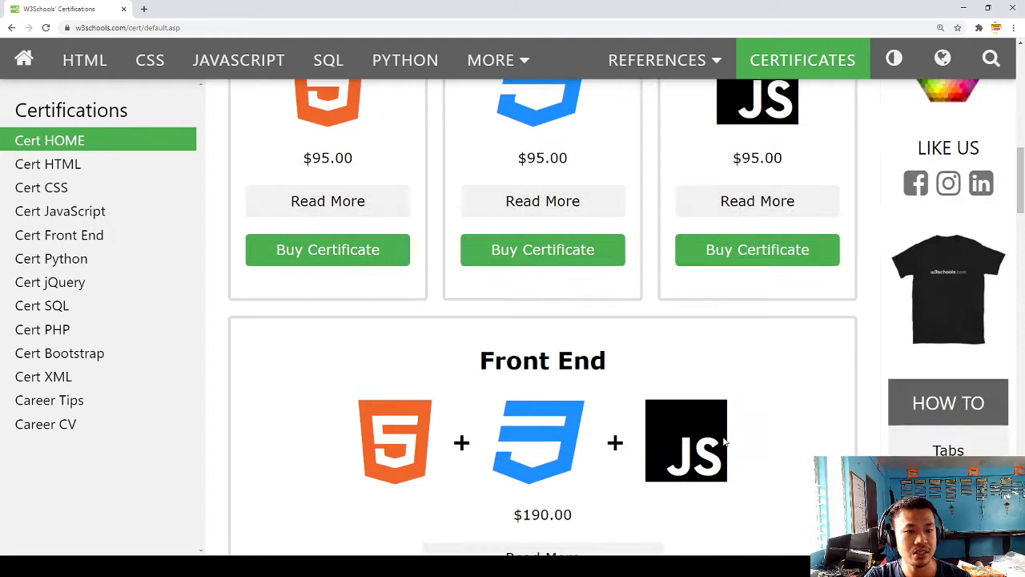
scroll(724, 440, up, 5)
scroll(725, 440, up, 8)
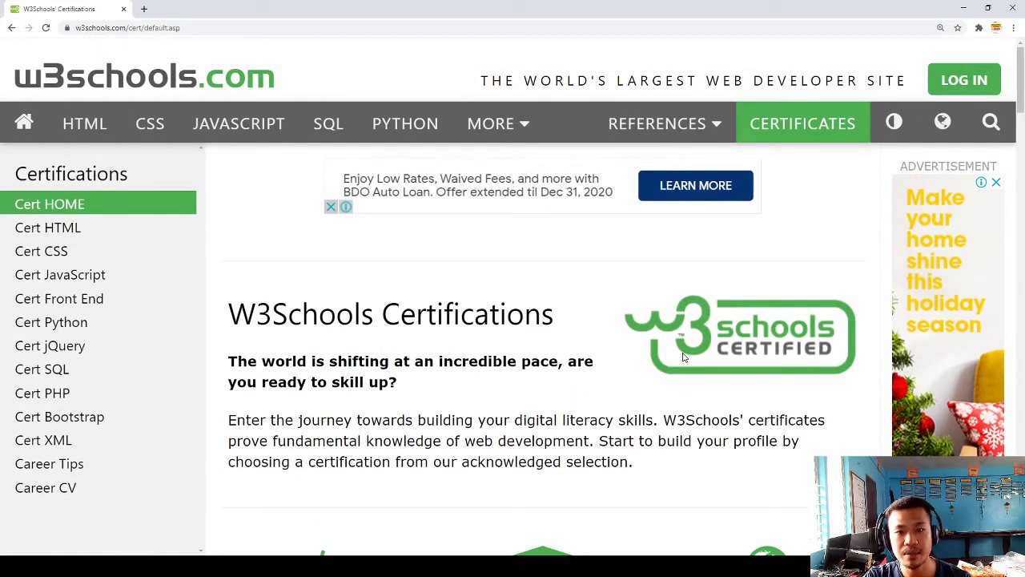
Open the HTML tutorial and read its introduction, highlighting the statements on what HTML is and does
click(76, 134)
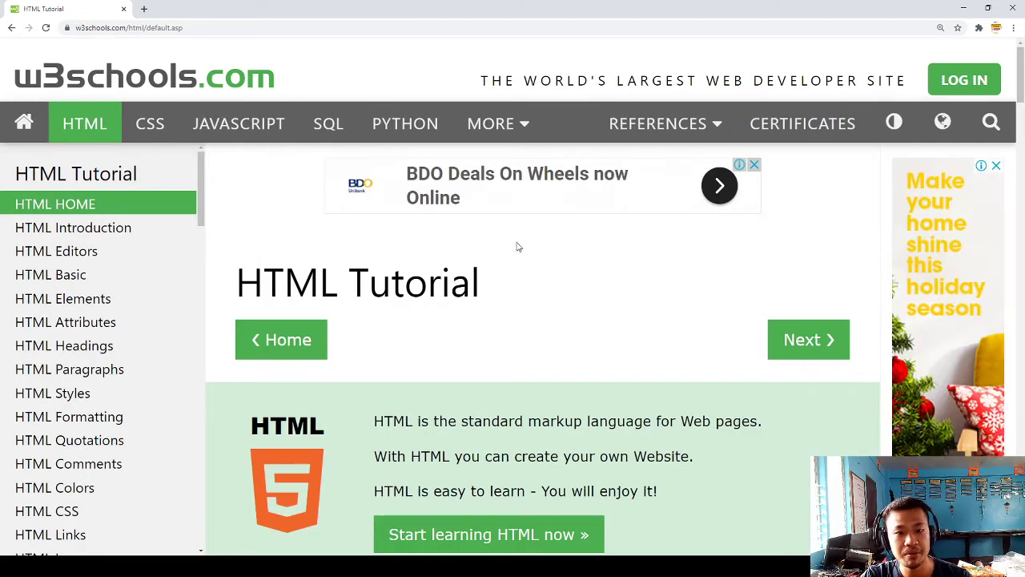
scroll(520, 249, down, 3)
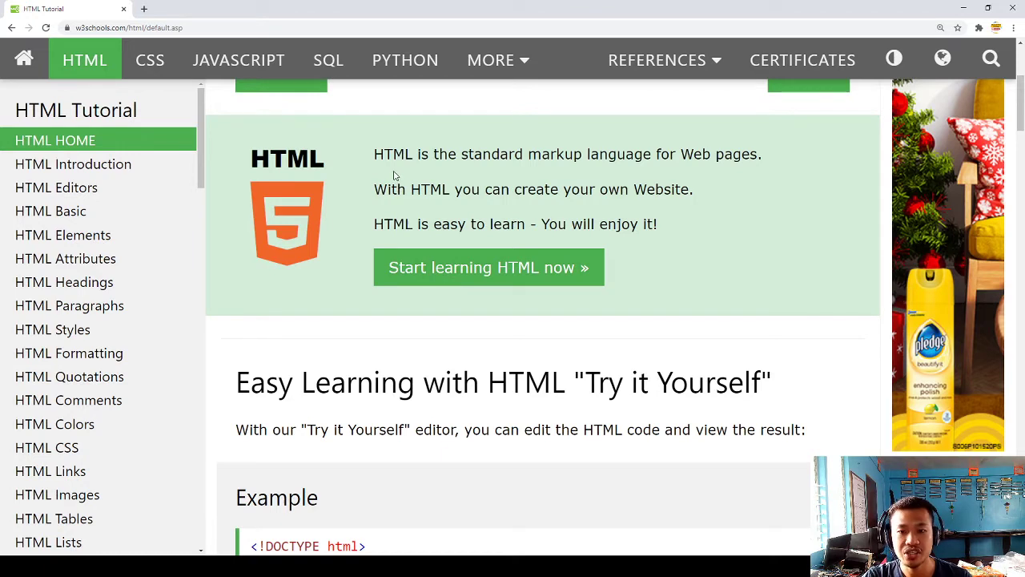
drag(374, 154, 667, 168)
click(397, 216)
drag(398, 193, 600, 190)
click(606, 194)
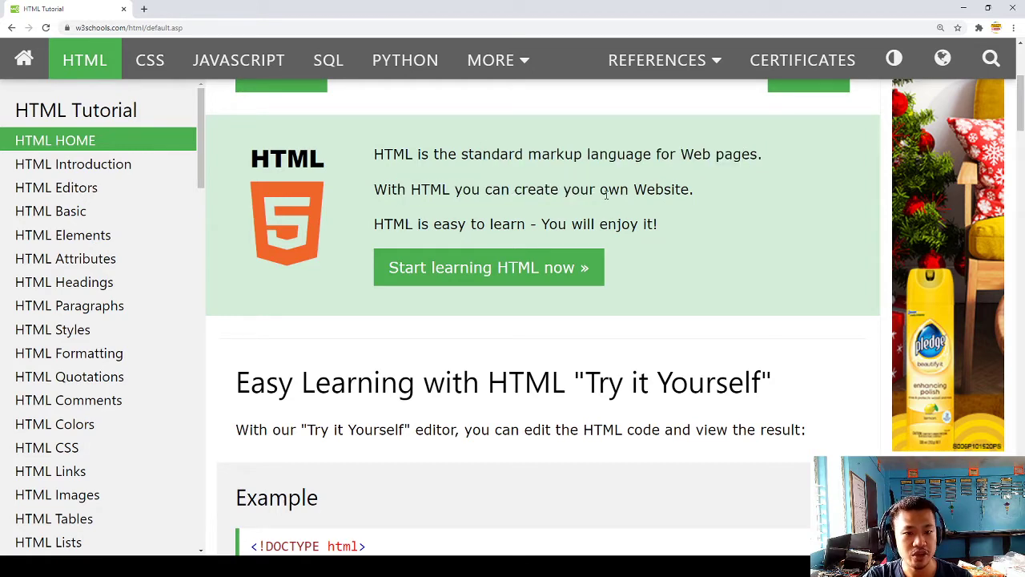
Review the tutorial's first HTML example and open it in the Try it Yourself editor
scroll(606, 194, down, 4)
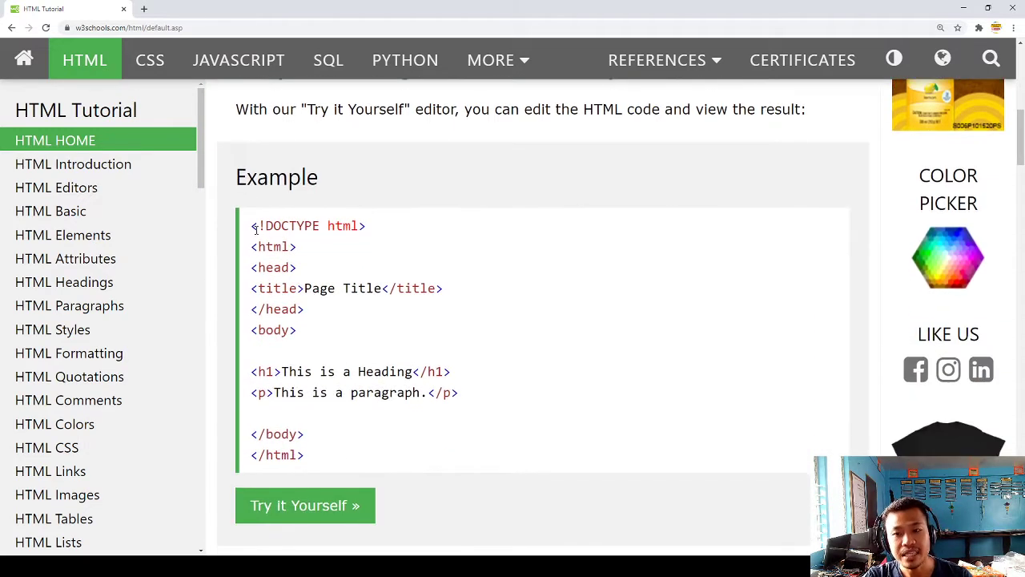
drag(256, 228, 411, 457)
click(382, 352)
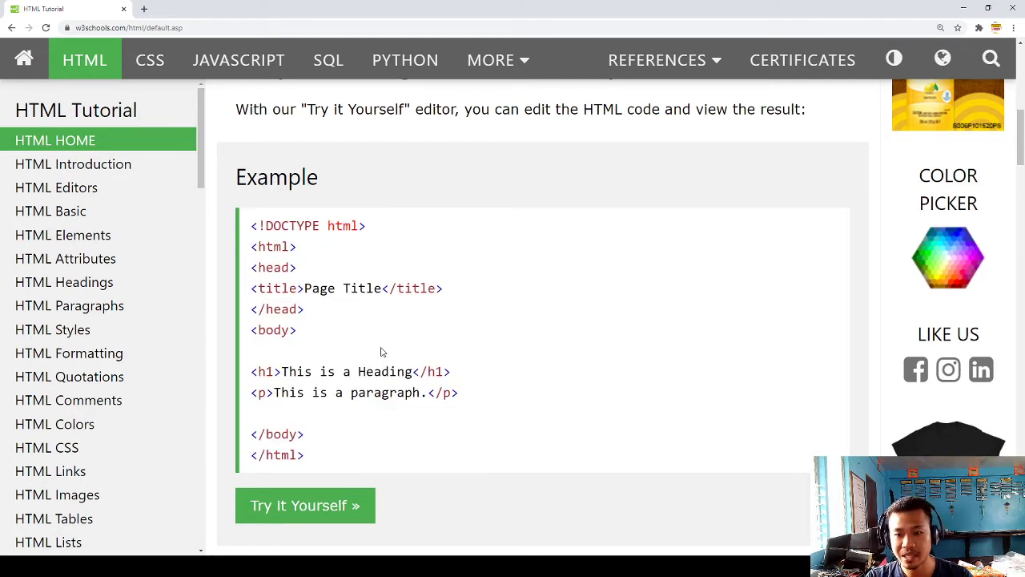
click(277, 510)
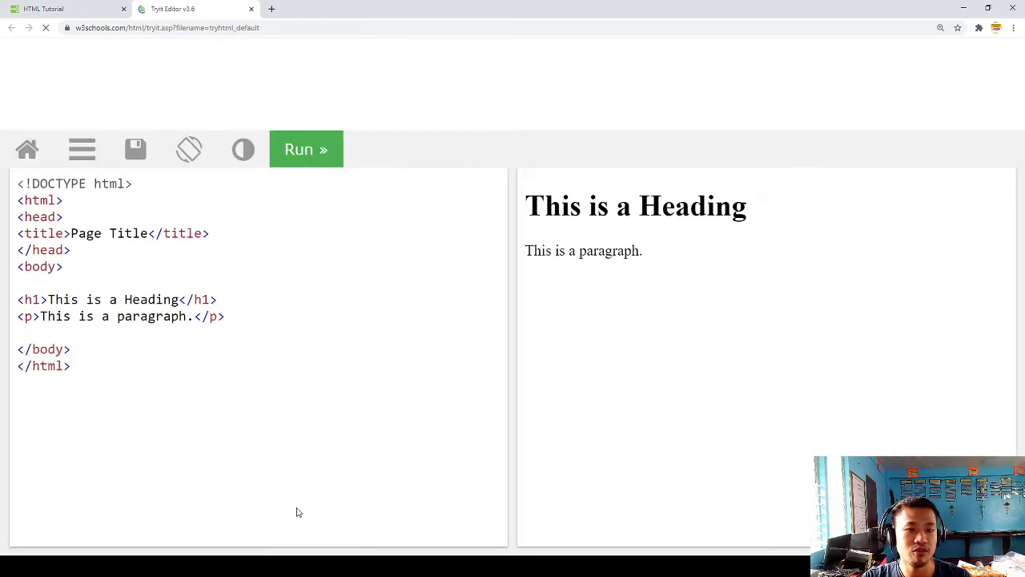
Examine the structure of the example code, highlighting the DOCTYPE declaration
click(158, 253)
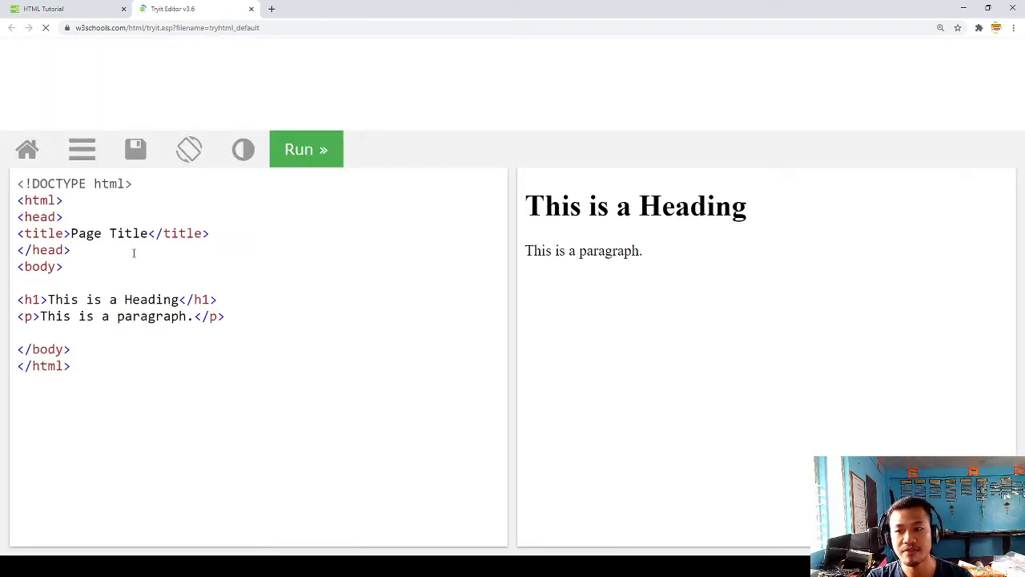
click(163, 179)
drag(163, 179, 4, 183)
click(165, 183)
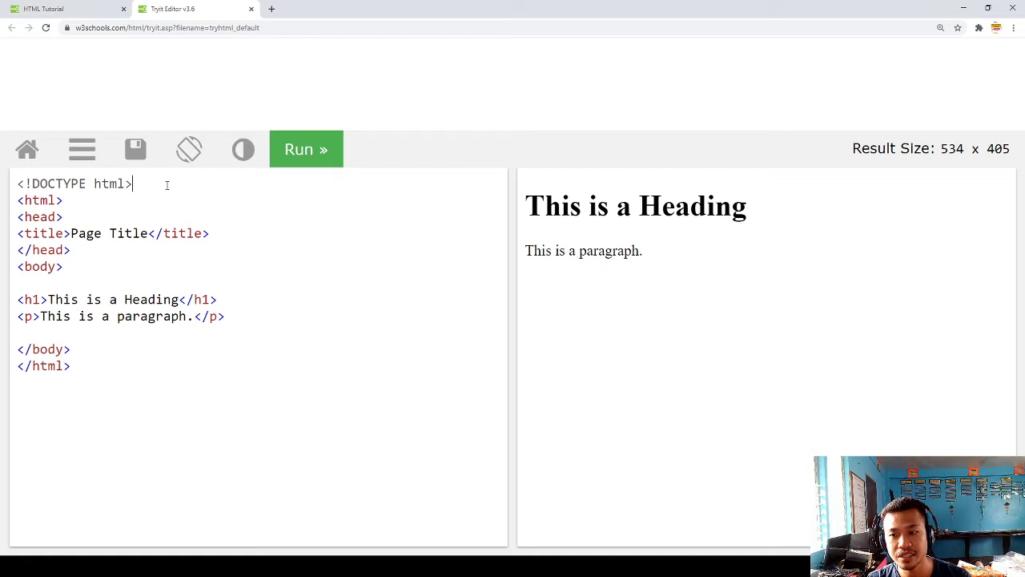
drag(165, 184, 3, 188)
click(78, 184)
click(125, 261)
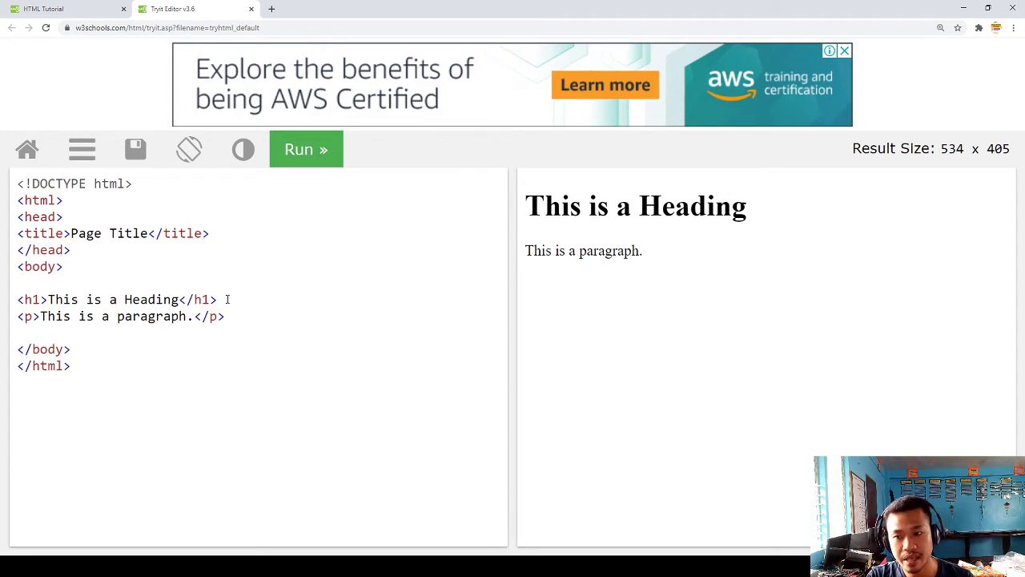
click(171, 299)
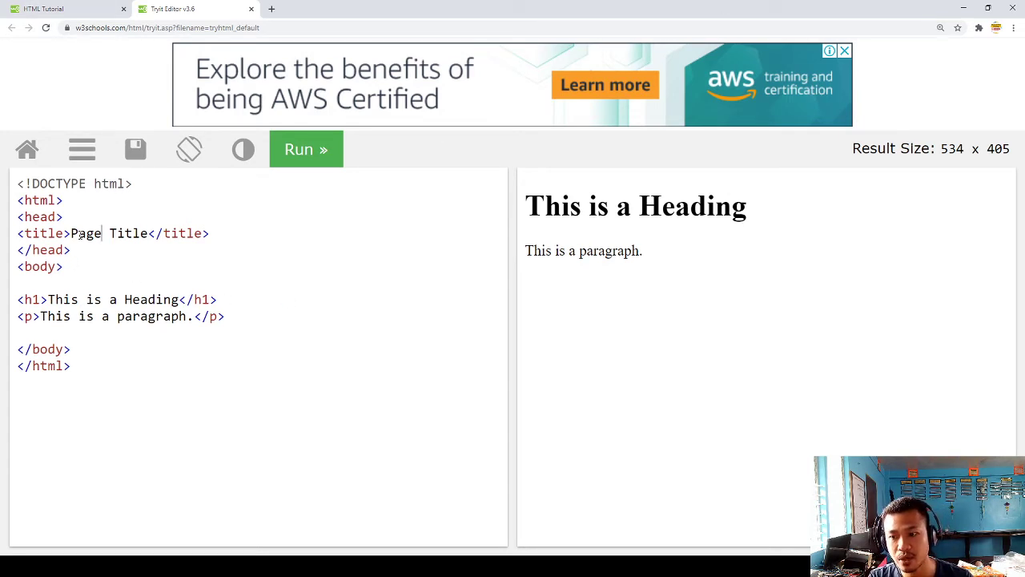
Replace the text inside the title element with "Chris ICT Ed TV"
click(73, 233)
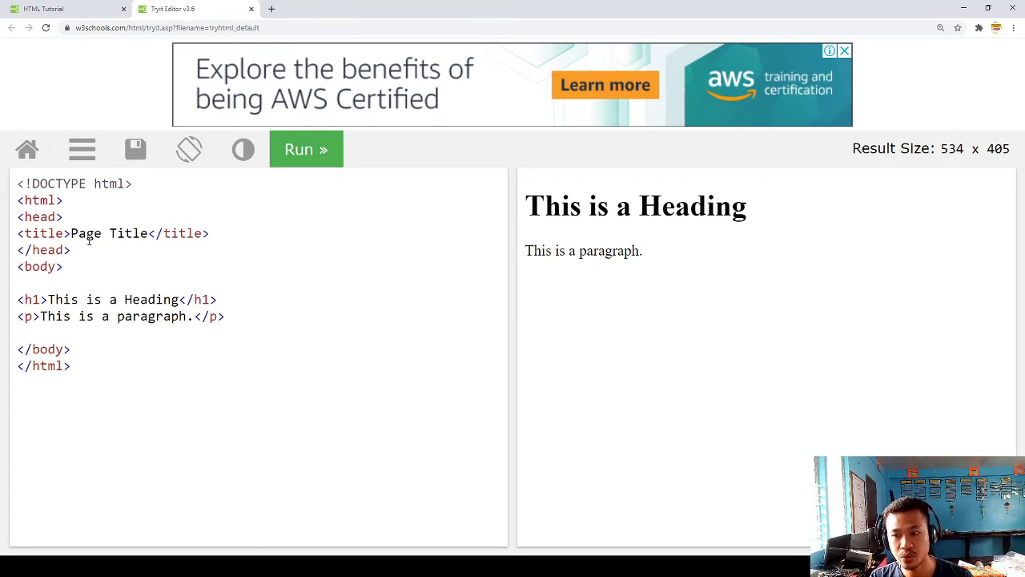
key(ctrl+shift+Right)
key(ctrl+shift+Right)
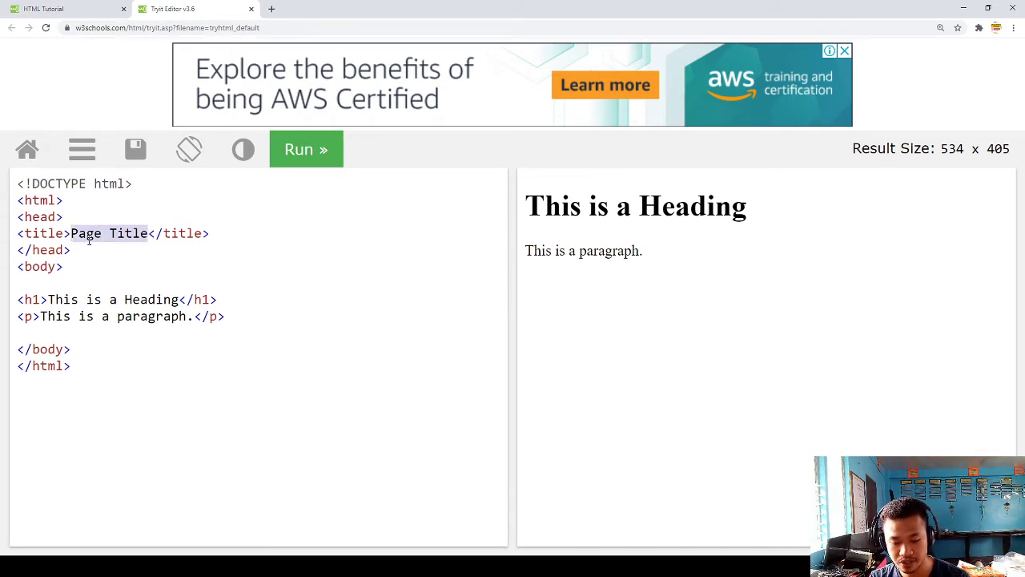
text(Chris ICT E)
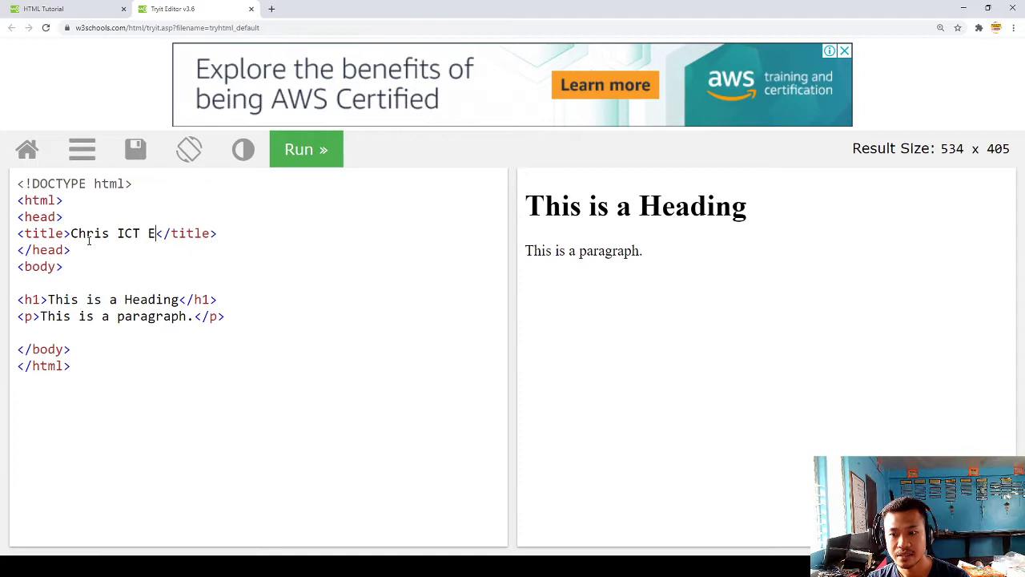
text(d TV)
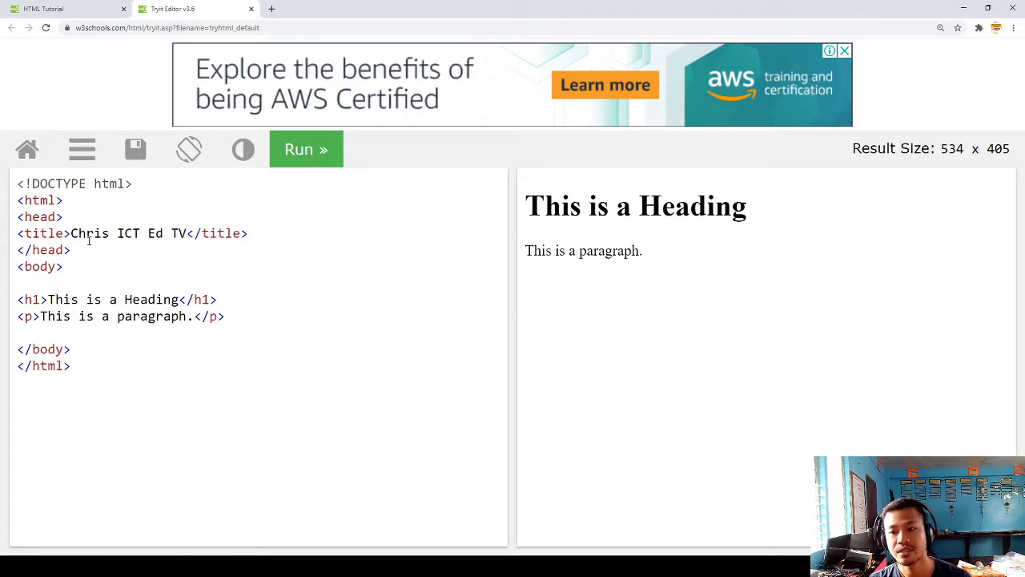
Change the h1 heading text to "Welcome to my YT Channel"
drag(178, 299, 48, 300)
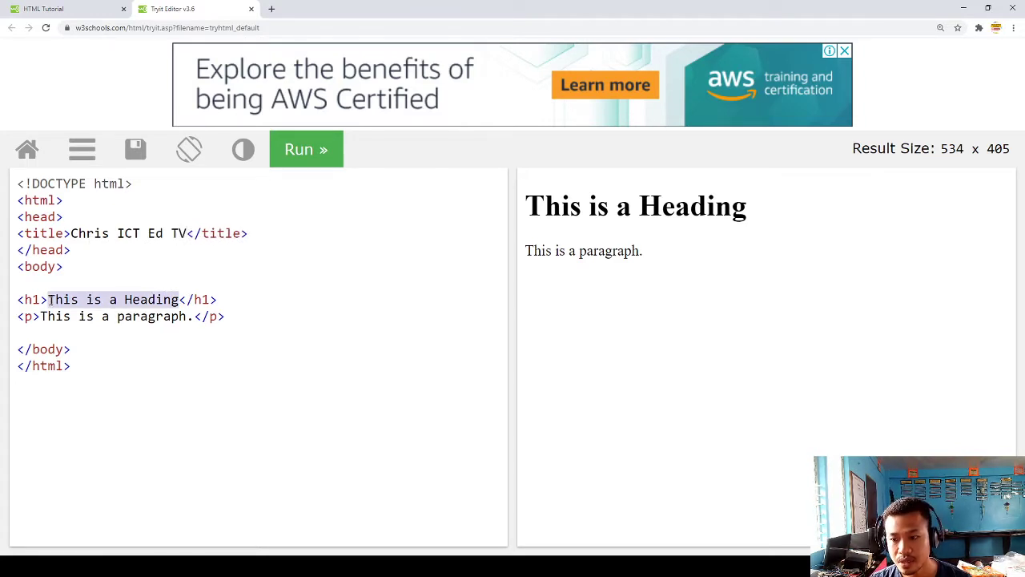
text(Welcome to )
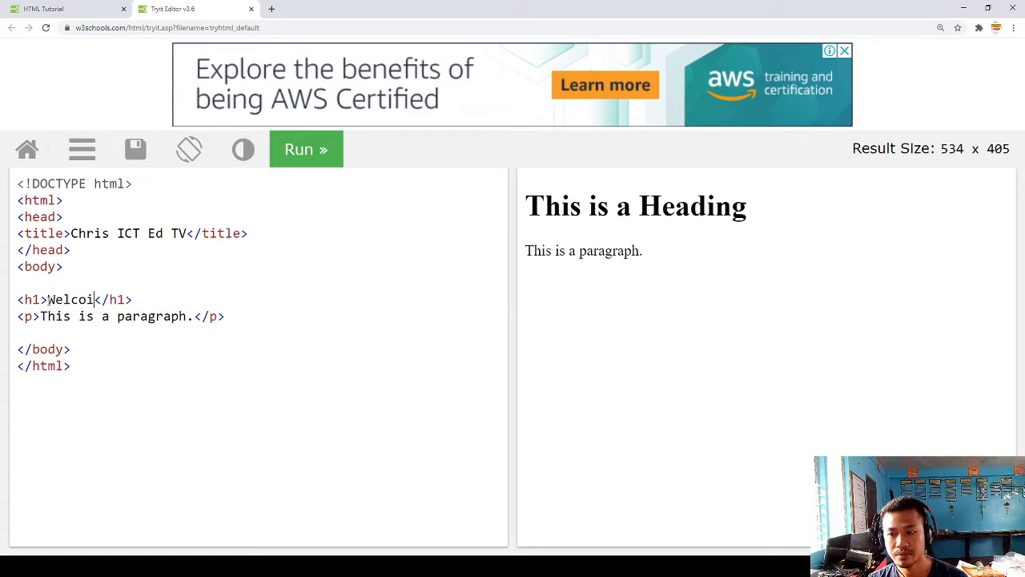
text(my CVR)
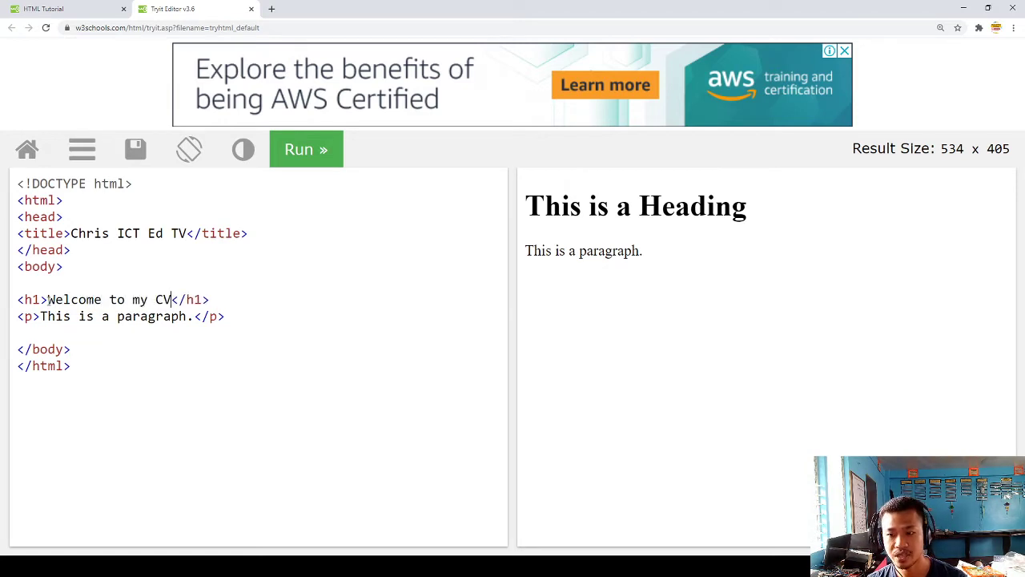
key(BackSpace)
key(BackSpace)
key(BackSpace)
text(YT Ch)
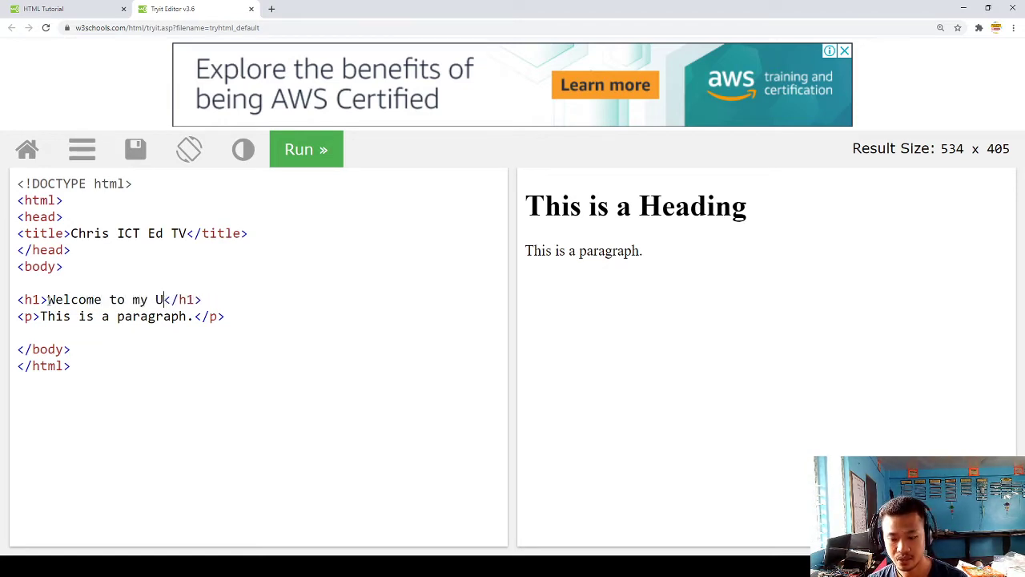
text(annel)
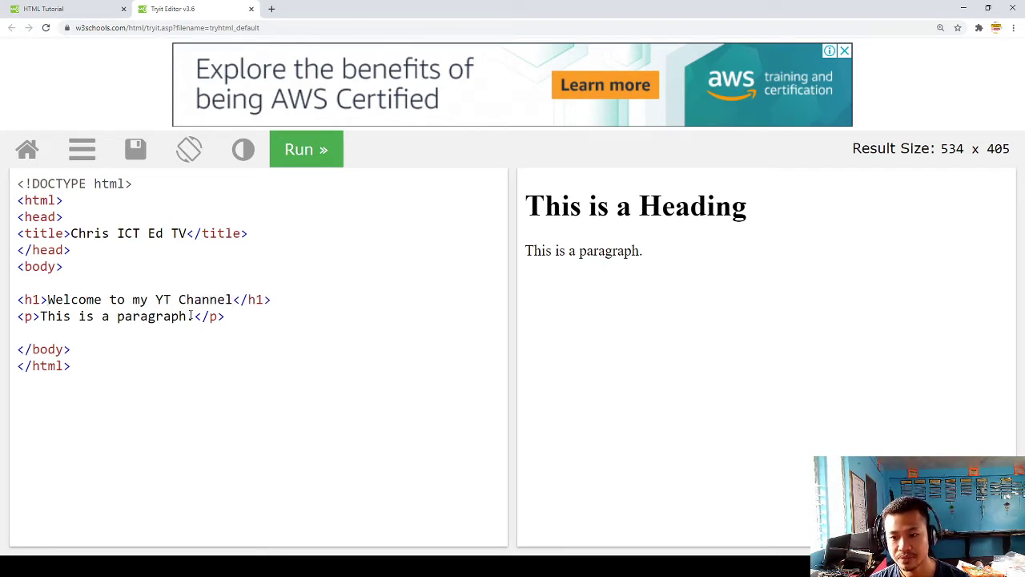
Change the paragraph text to "Let's learn basic HTML."
drag(190, 315, 44, 323)
text(Let's b)
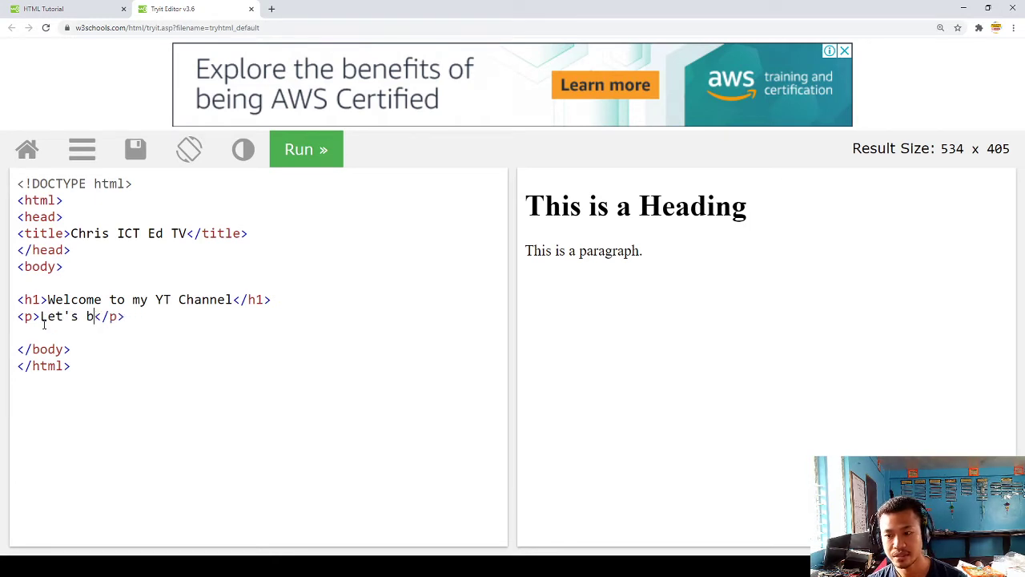
key(BackSpace)
text(learn basic)
text( HRM)
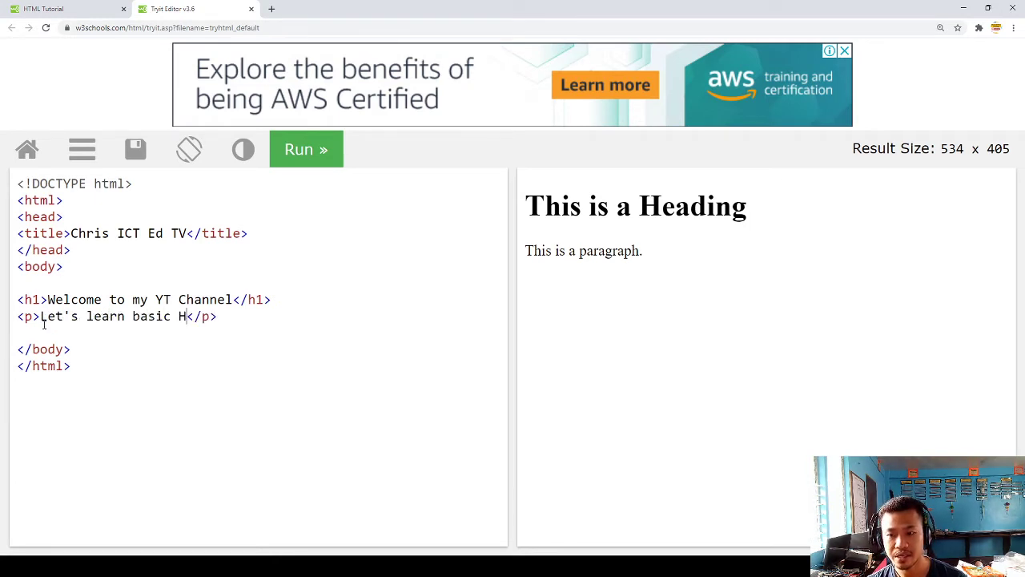
key(BackSpace)
key(BackSpace)
text(TMLS)
key(BackSpace)
key(BackSpace)
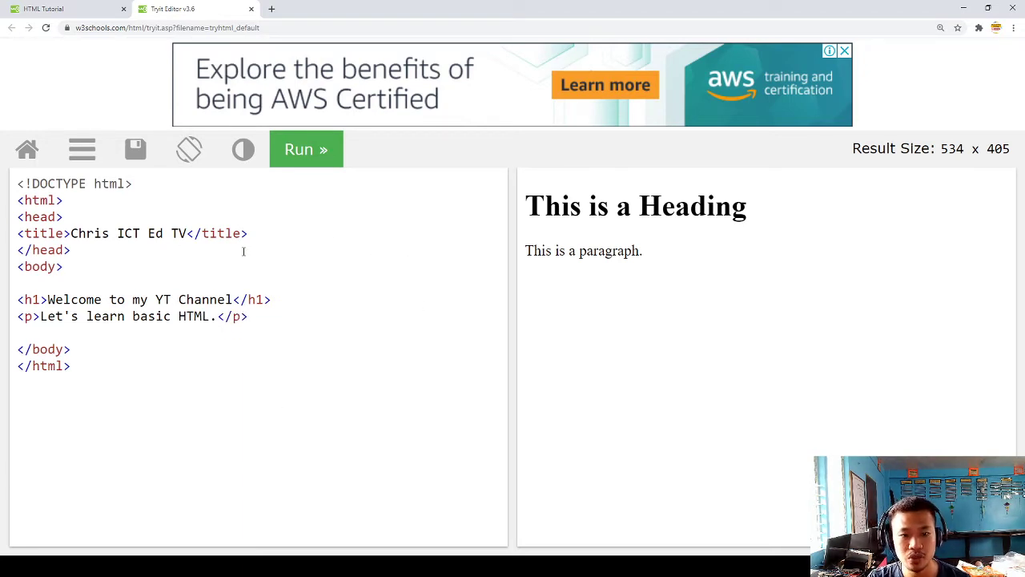
Run the edited HTML code to refresh the page preview
click(304, 159)
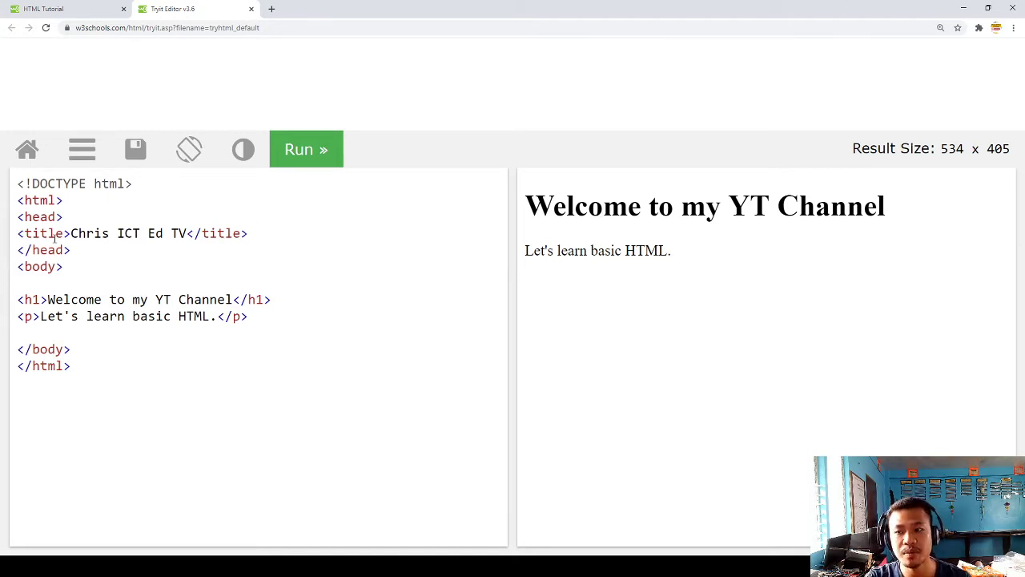
Examine the opening html, head and title tags in the code, highlighting each one
mouse_move(20, 200)
mouse_down()
mouse_move(77, 203)
mouse_move(3, 205)
mouse_up()
click(64, 200)
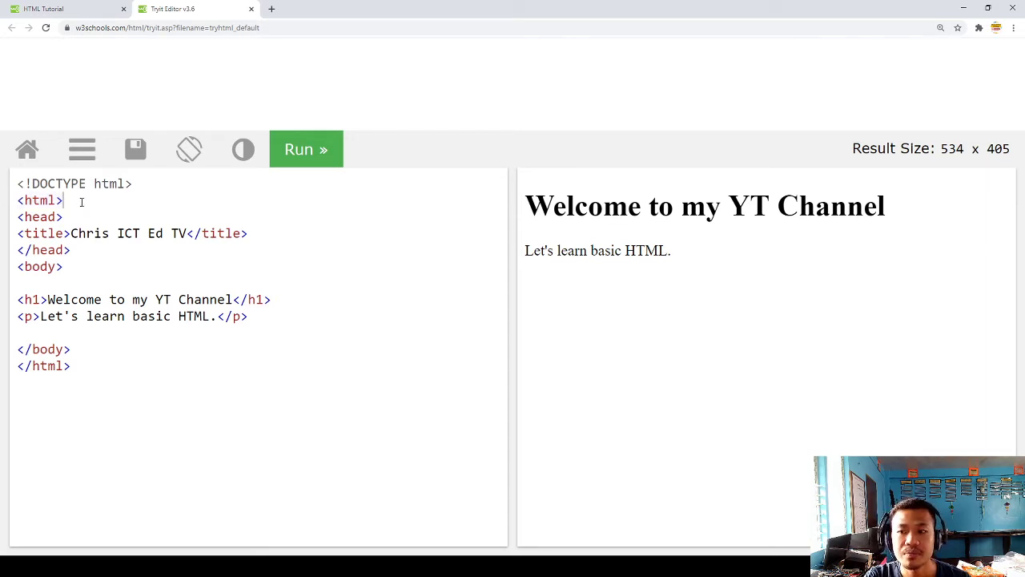
drag(81, 217, 15, 217)
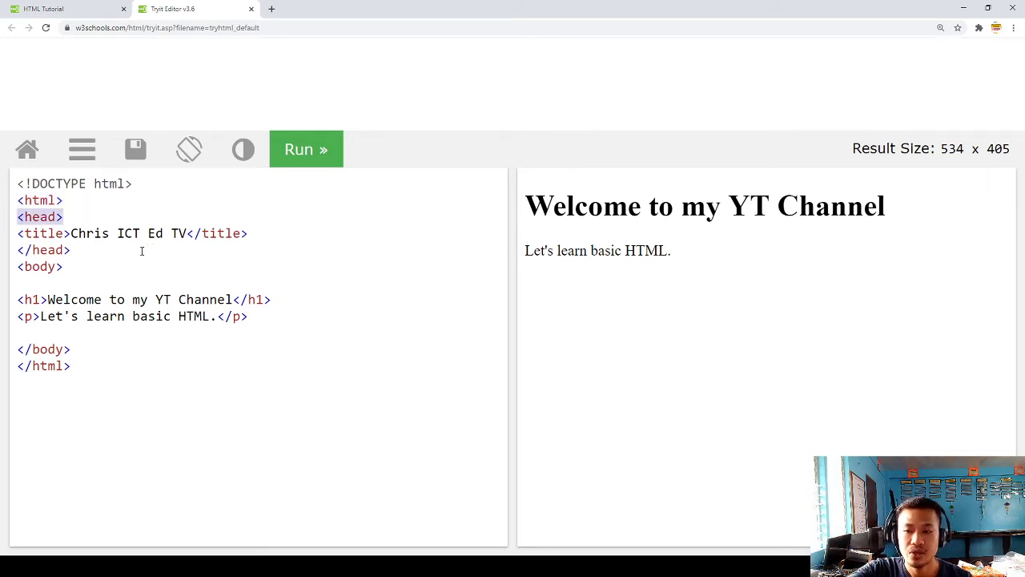
drag(247, 233, 17, 217)
click(126, 232)
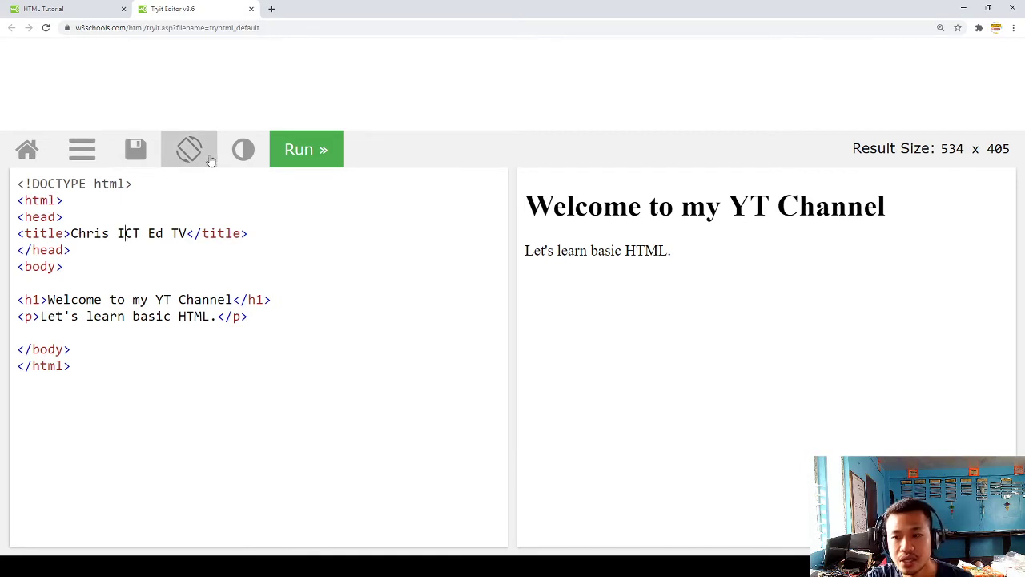
Examine the body section, comparing its h1 and p elements with the rendered heading and paragraph
click(103, 271)
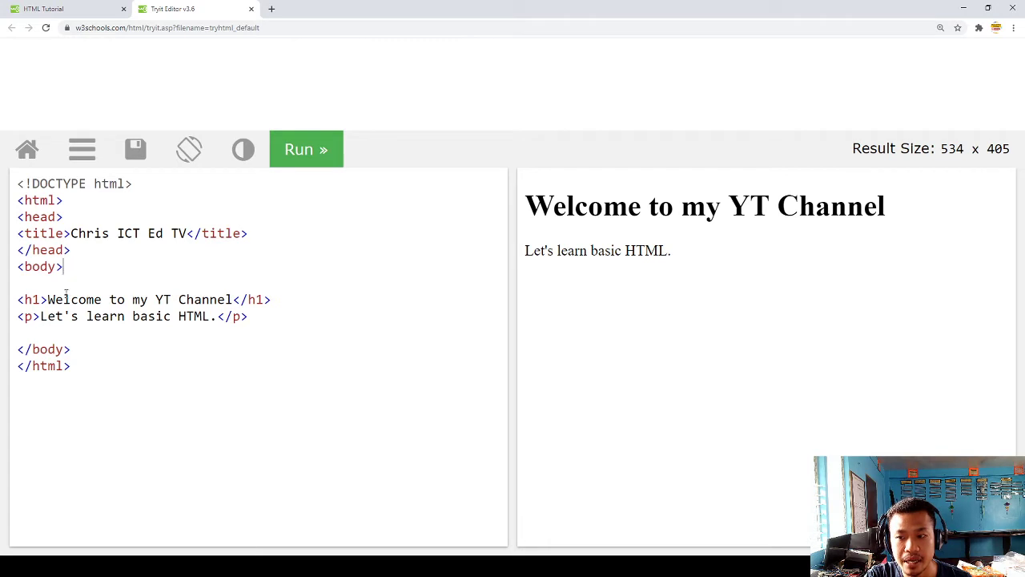
drag(49, 250, 72, 349)
click(72, 349)
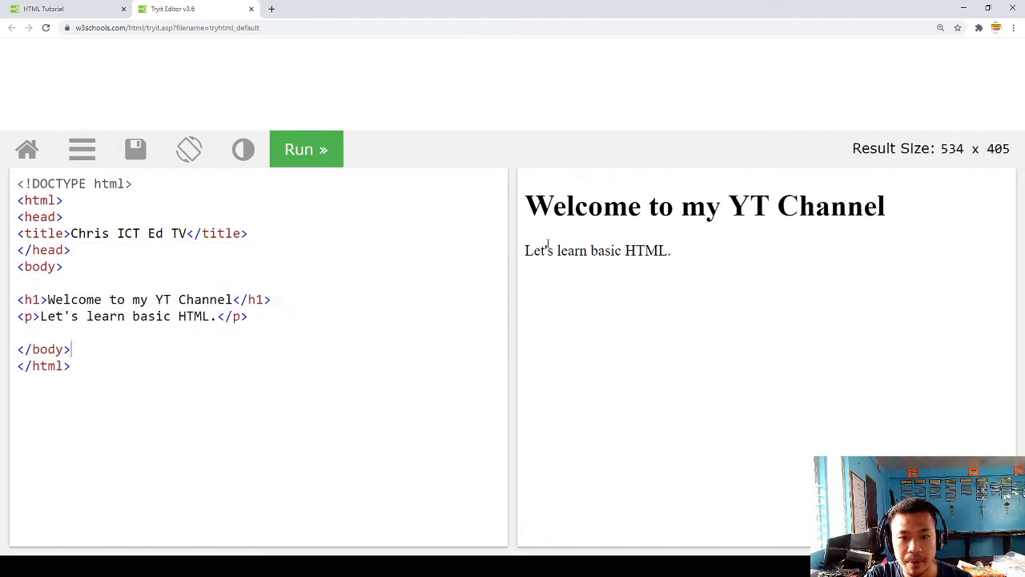
drag(552, 196, 607, 255)
click(602, 252)
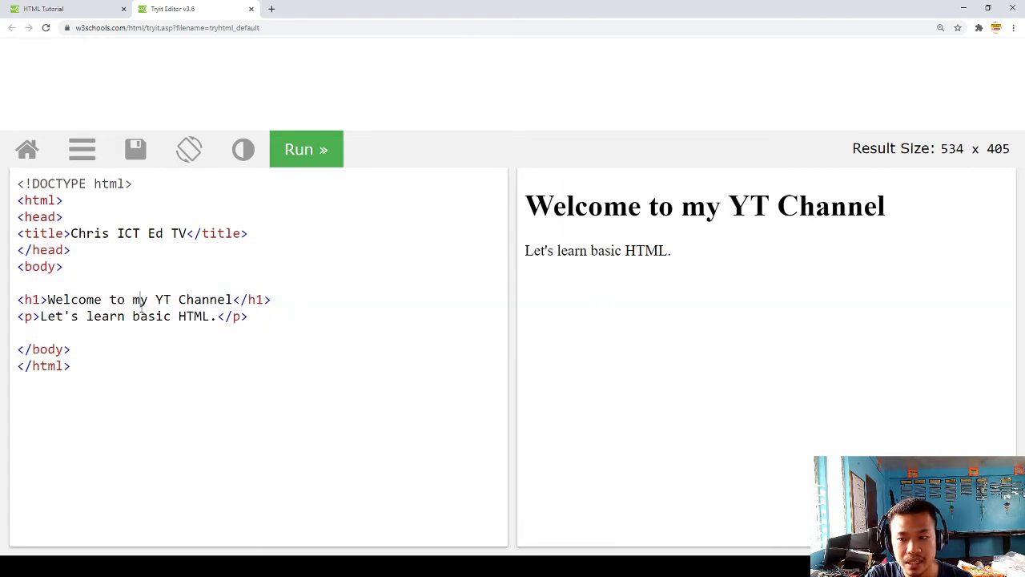
click(100, 300)
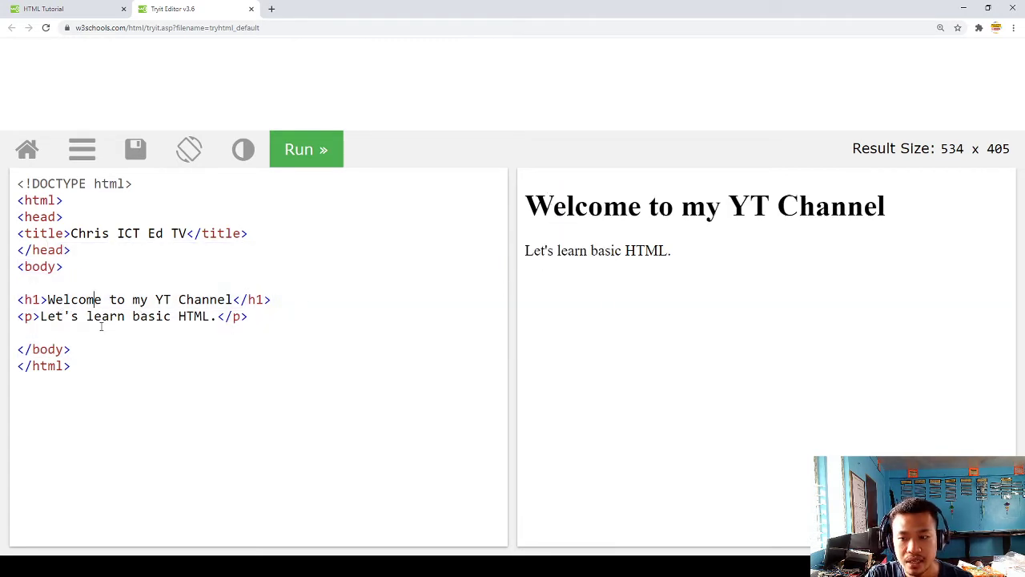
drag(281, 314, 32, 316)
click(24, 317)
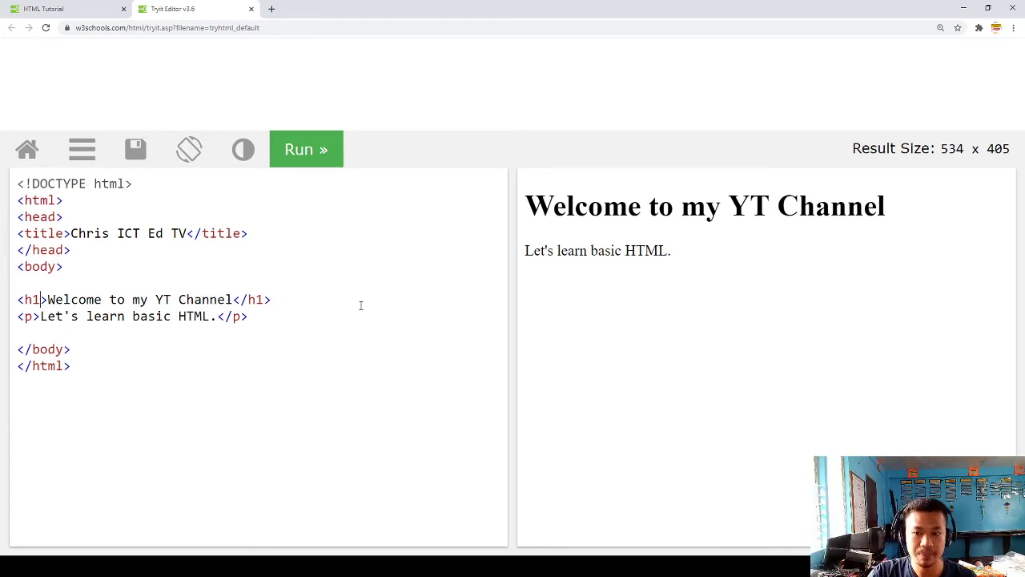
drag(270, 303, 162, 303)
click(112, 332)
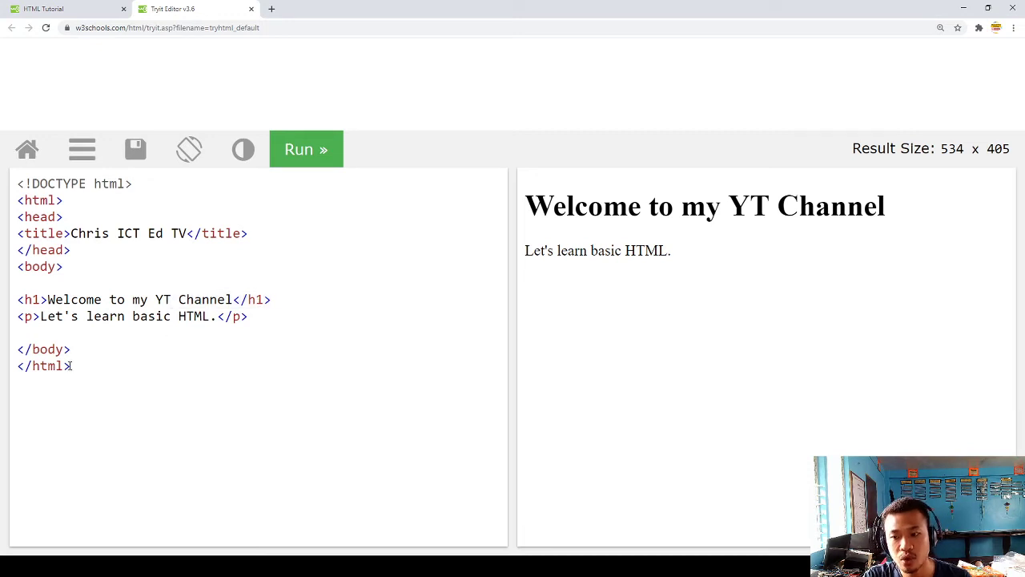
Highlight the closing and opening html tags that enclose the document
drag(69, 366, 2, 373)
key(Right)
drag(72, 202, 3, 206)
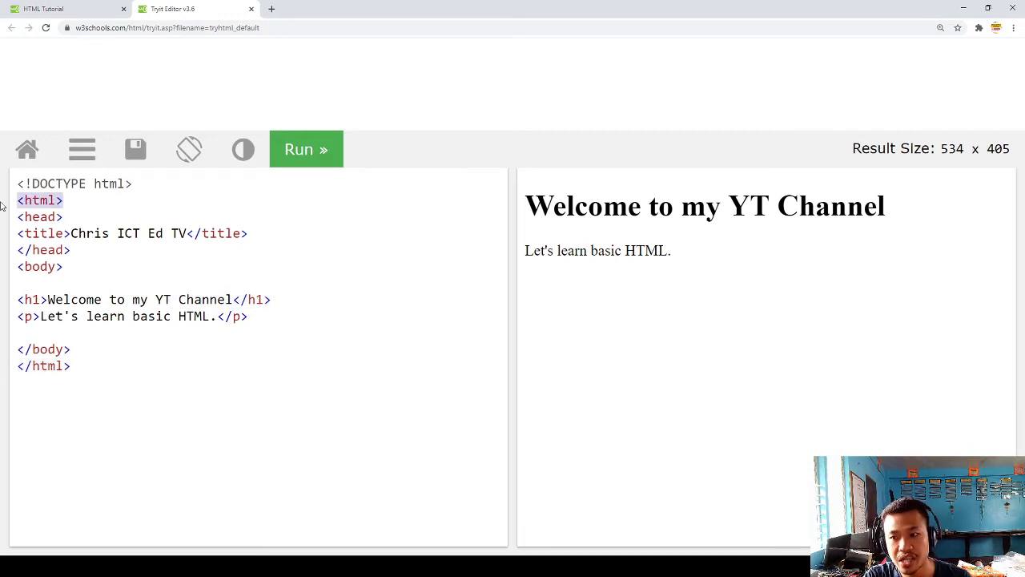
key(Right)
key(Down)
Return to the HTML tutorial, open the HTML Introduction lesson and highlight its "What is HTML?" section
click(81, 9)
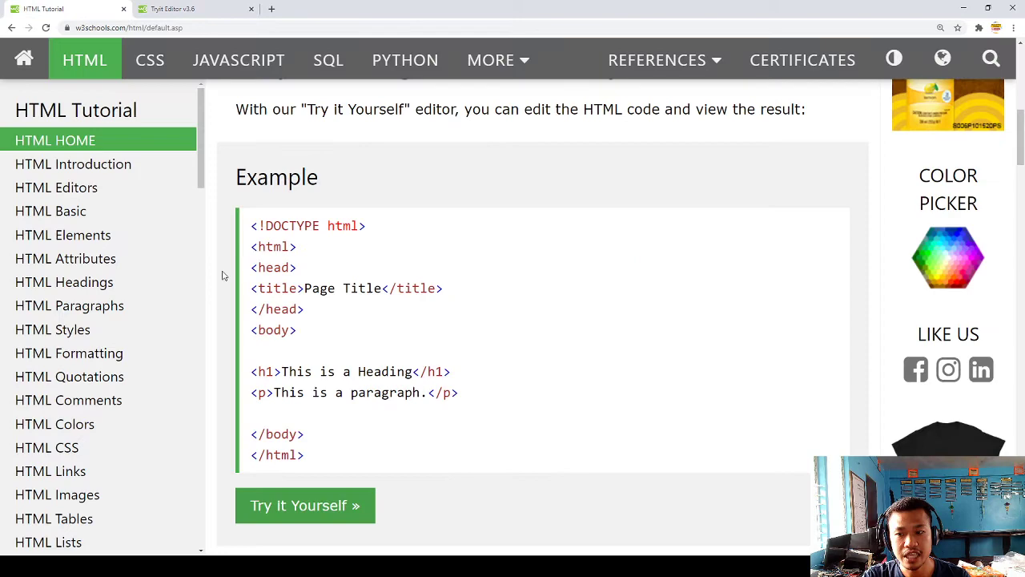
click(119, 164)
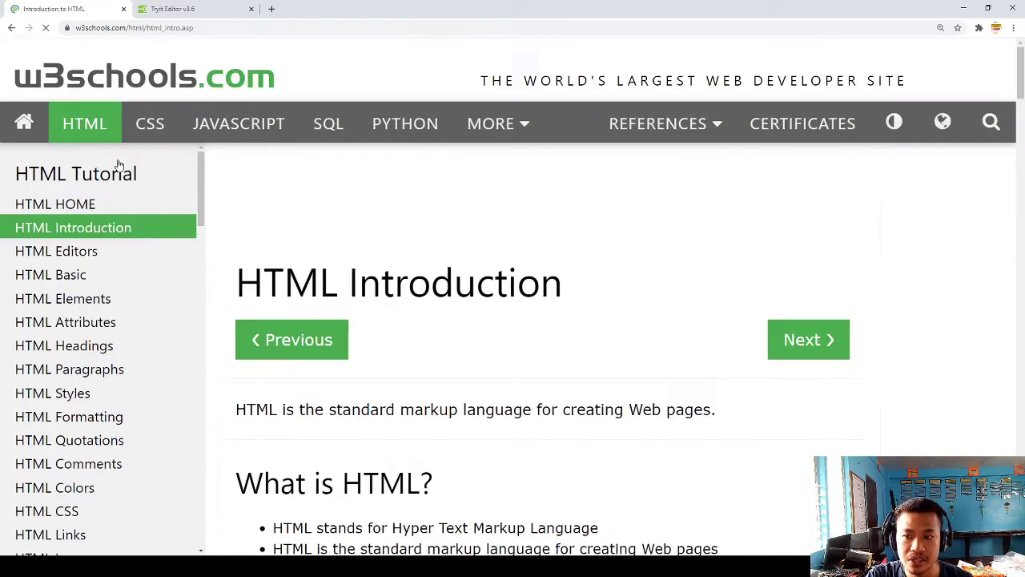
scroll(416, 369, down, 4)
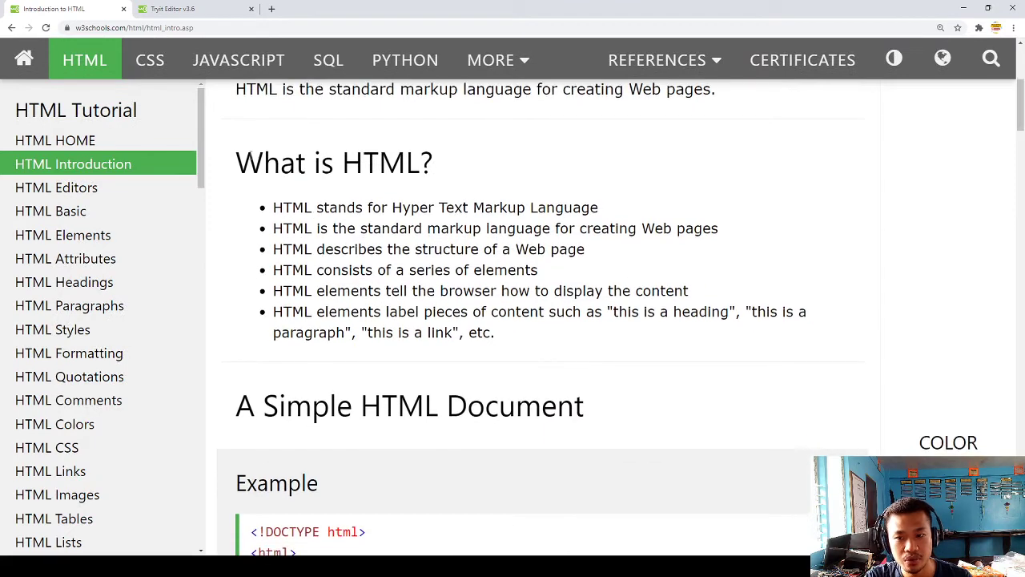
drag(236, 160, 622, 334)
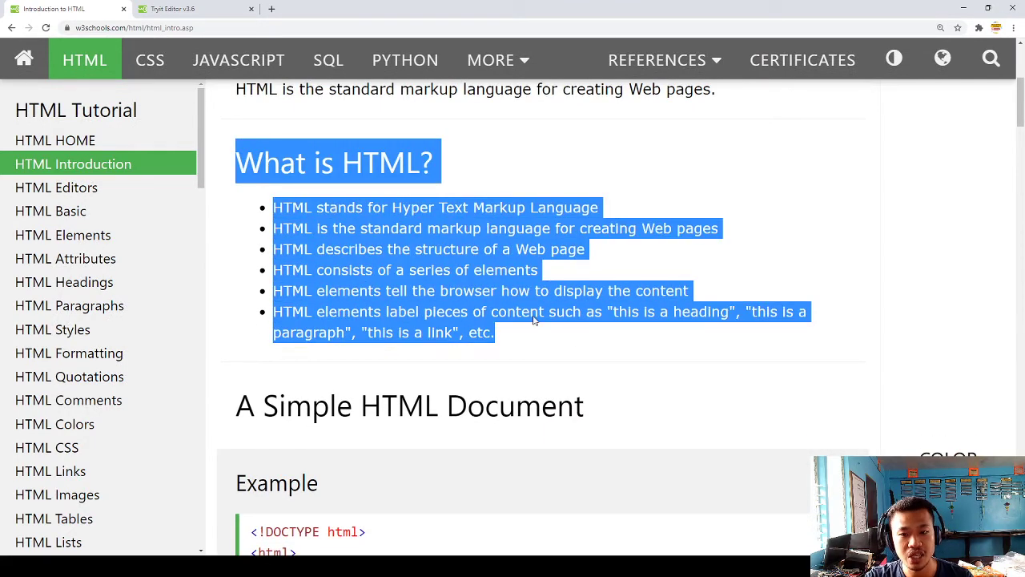
click(462, 262)
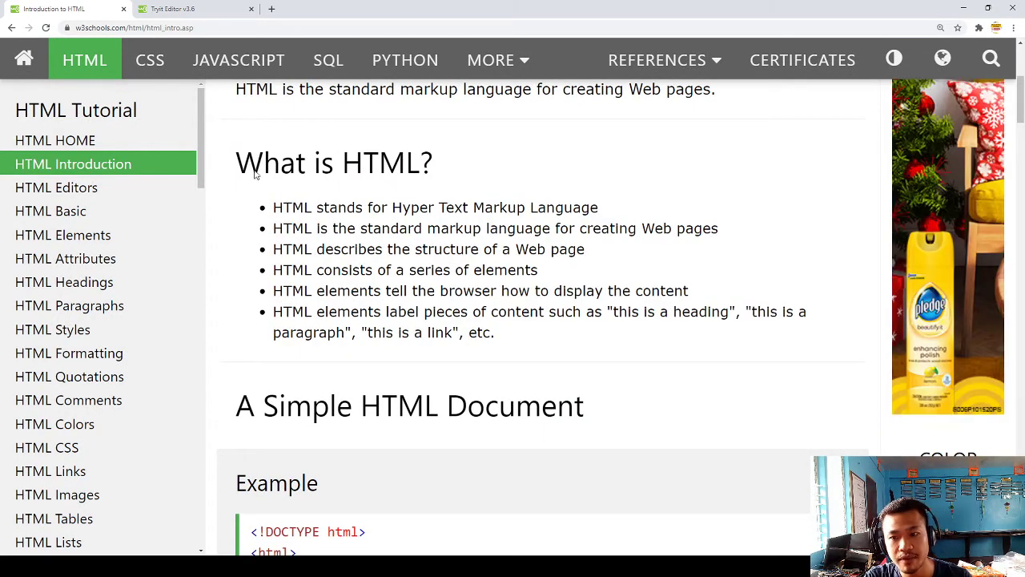
drag(257, 175, 570, 326)
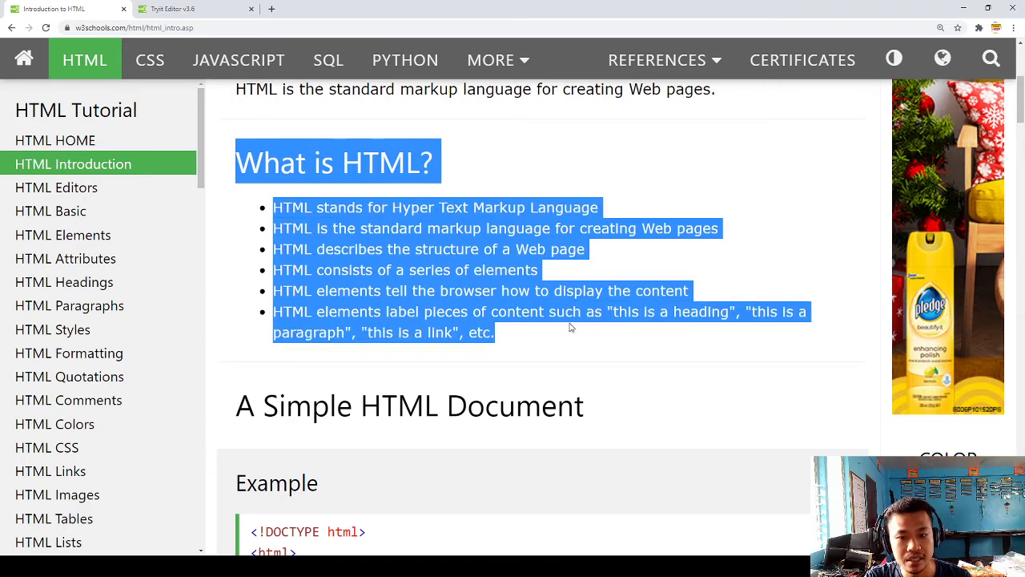
scroll(569, 325, down, 1)
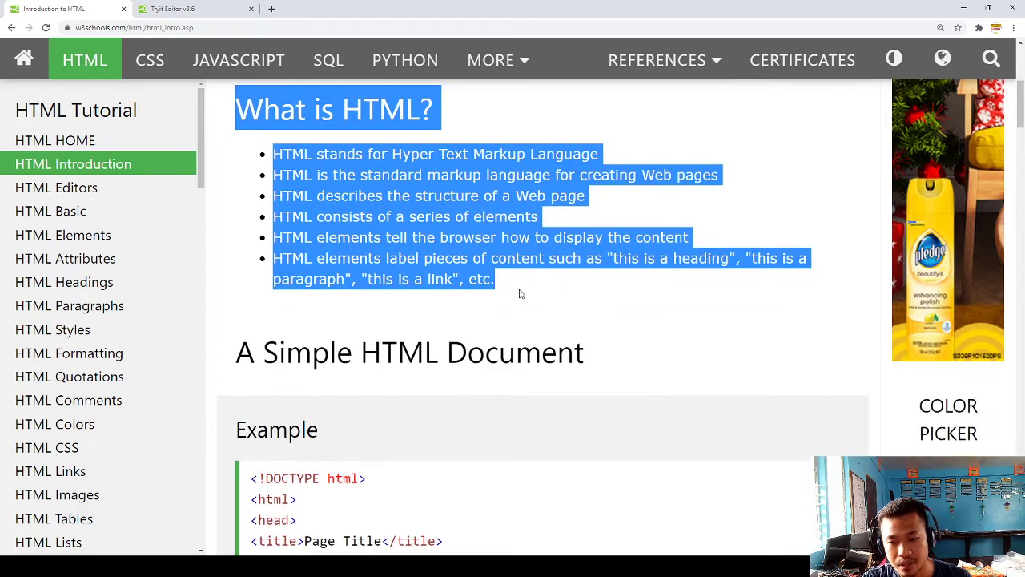
click(522, 287)
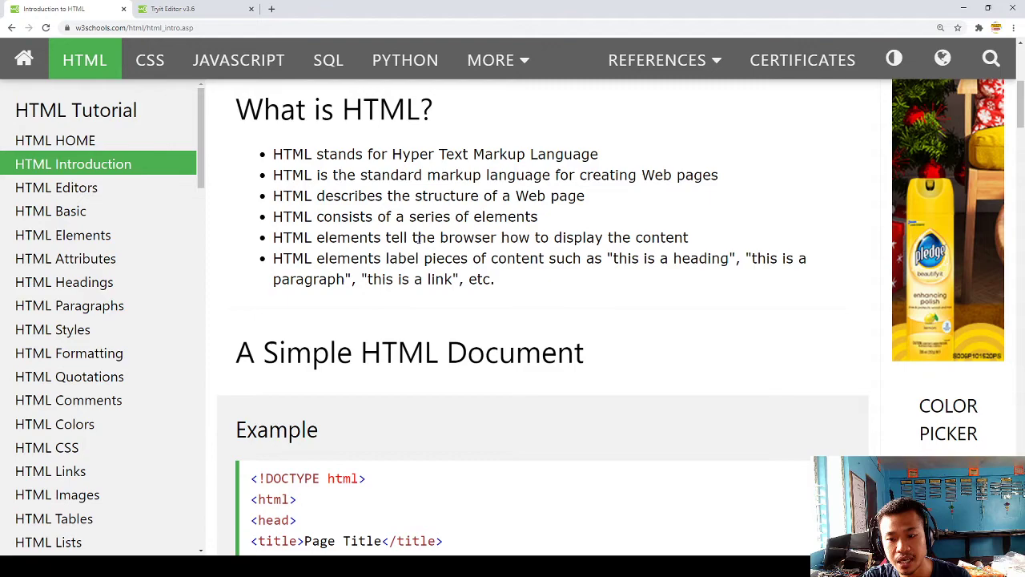
Read the simple document example, the "Example Explained" list and the "What is an HTML Element?" section
scroll(437, 272, down, 4)
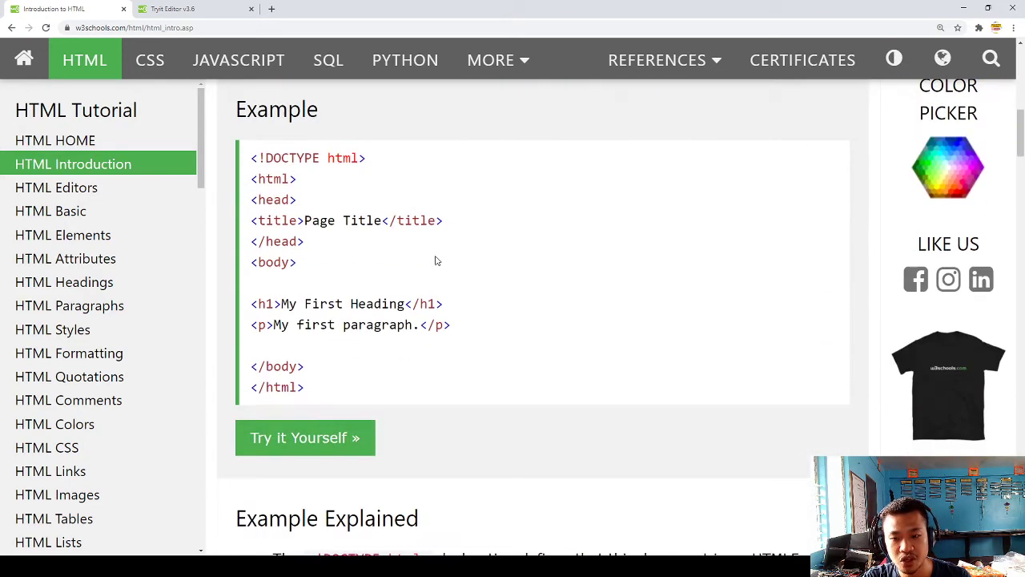
scroll(350, 345, down, 4)
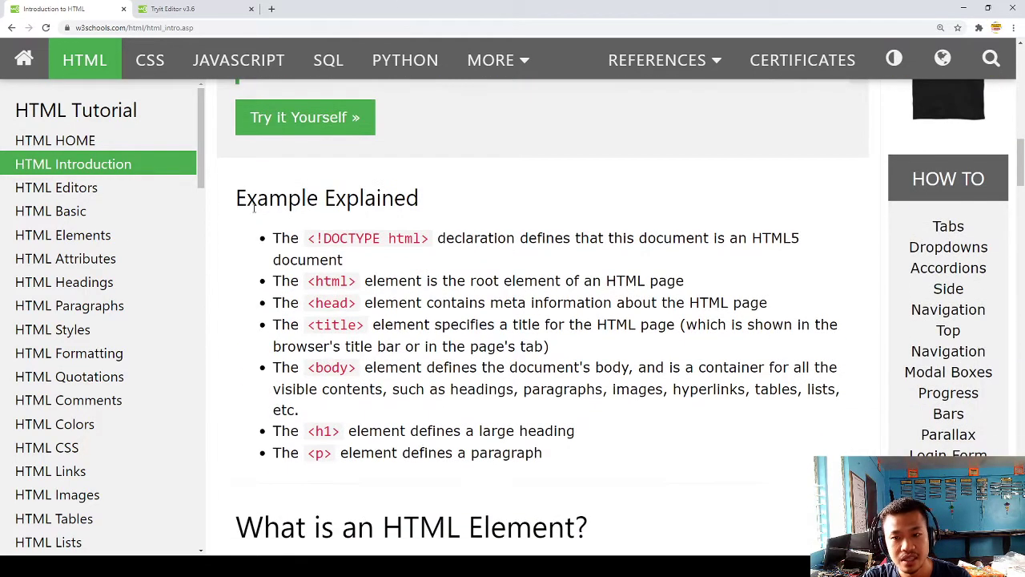
drag(254, 204, 489, 302)
drag(515, 238, 747, 238)
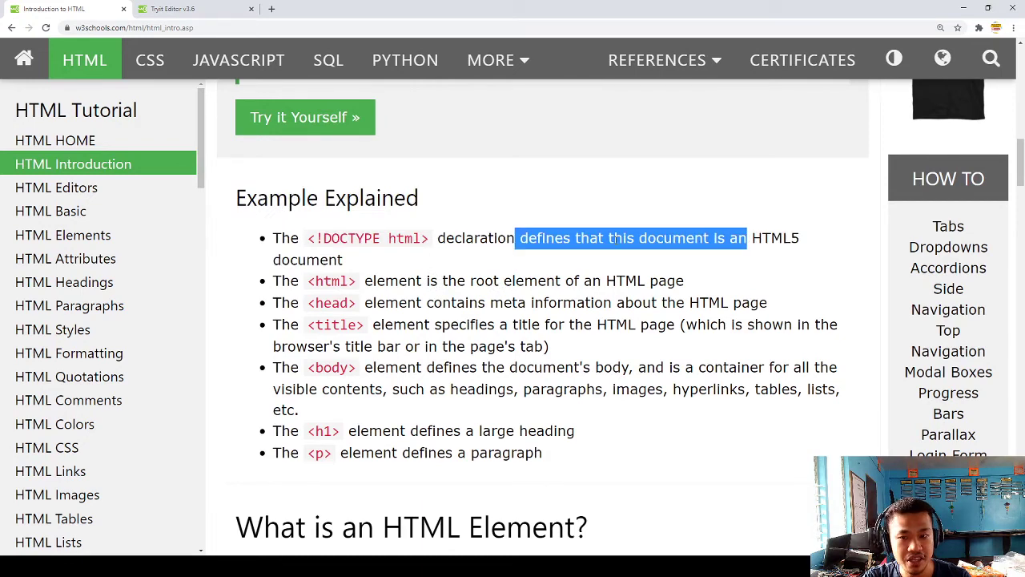
drag(441, 275, 593, 280)
click(438, 281)
scroll(438, 281, down, 4)
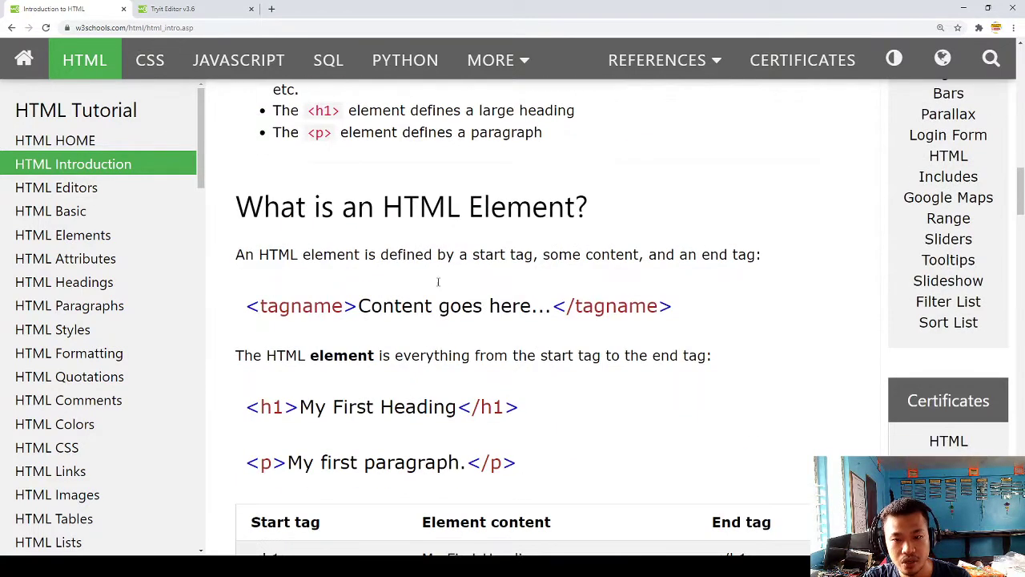
scroll(341, 250, down, 1)
Open the HTML Editors, Basic, Elements, Attributes and Headings lessons one after another
click(83, 195)
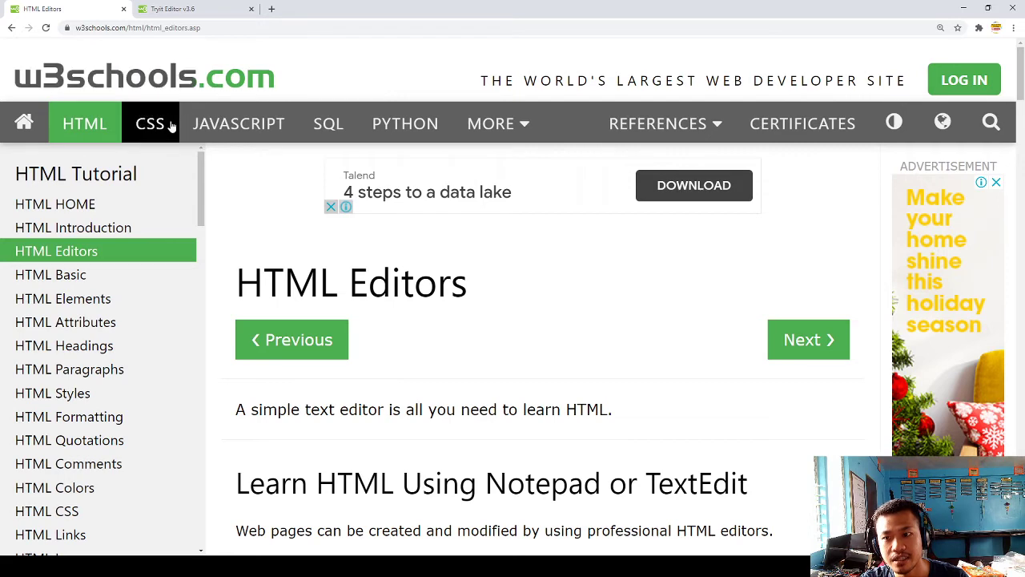
click(67, 274)
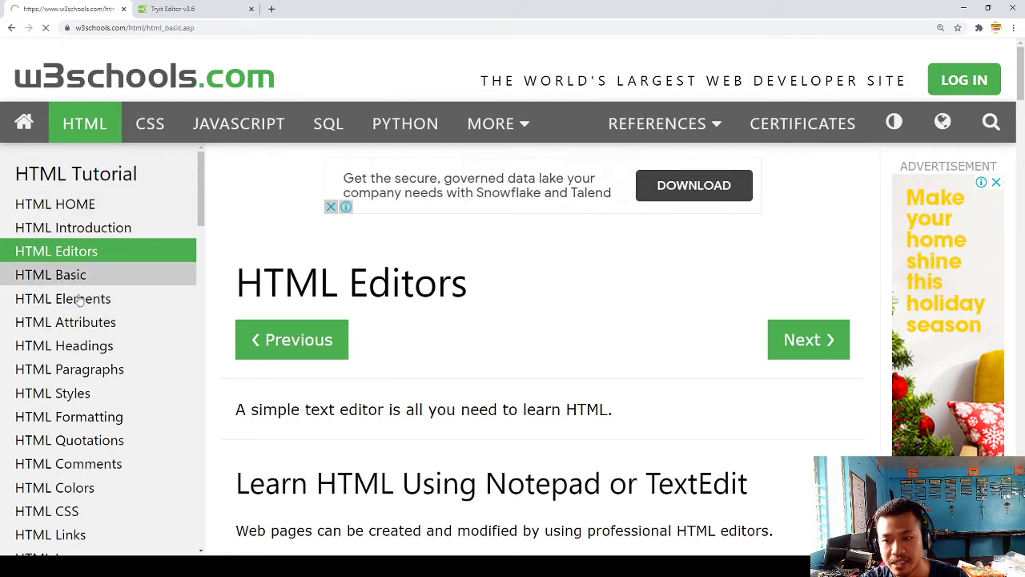
click(83, 304)
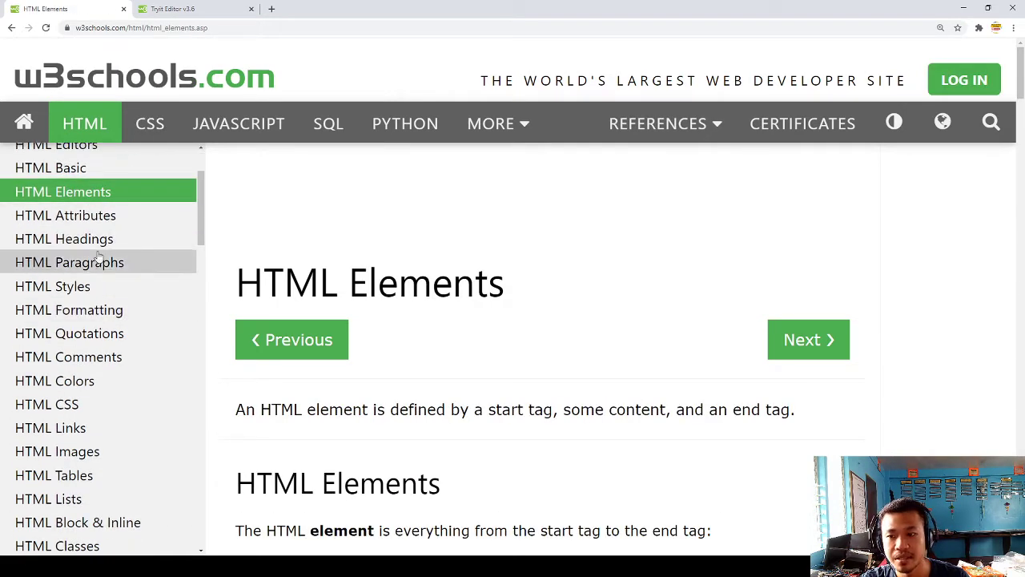
click(85, 214)
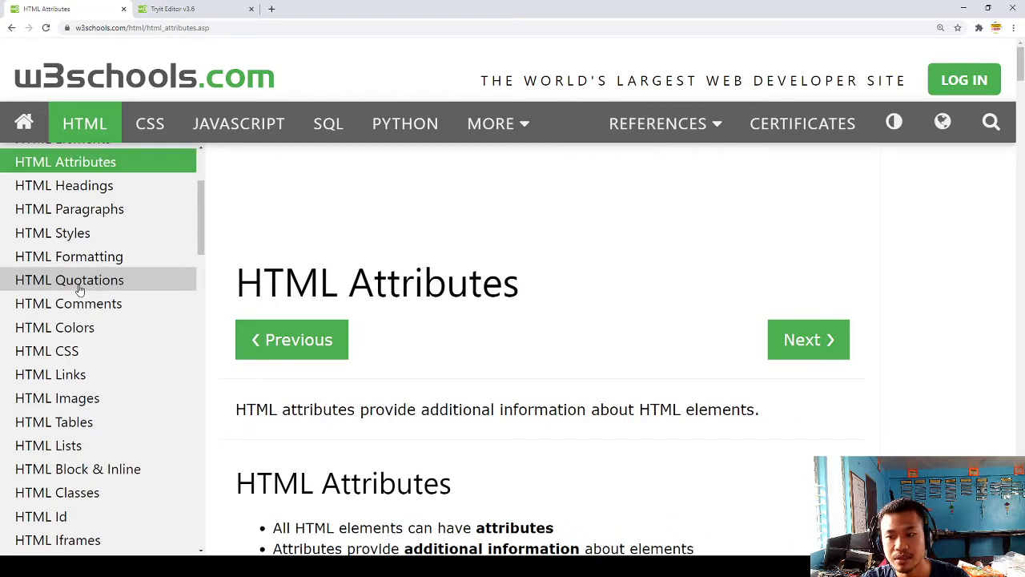
click(66, 186)
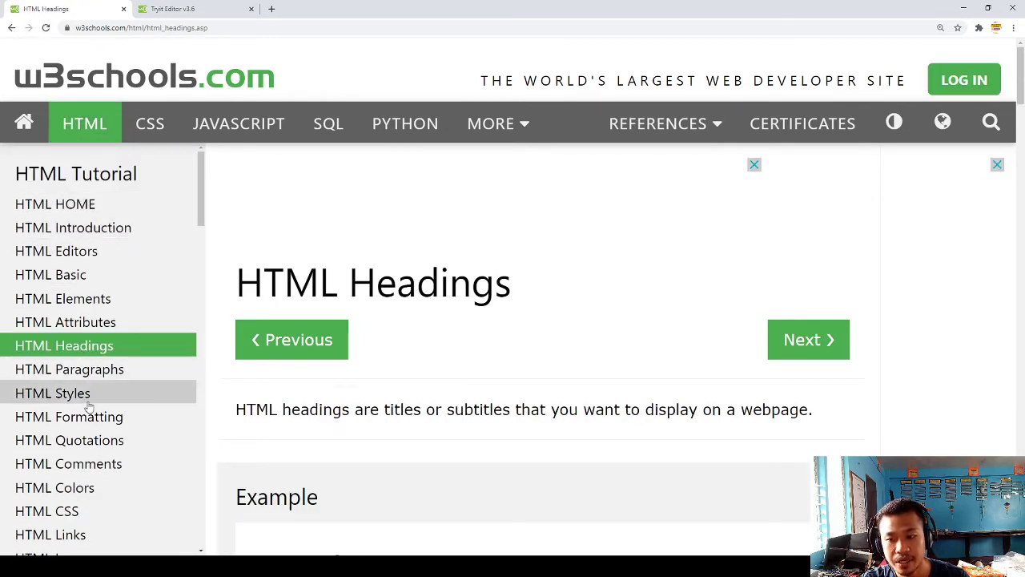
Look through the tutorial's list of lessons as far as the HTML Forms section and return to its start
scroll(93, 396, down, 3)
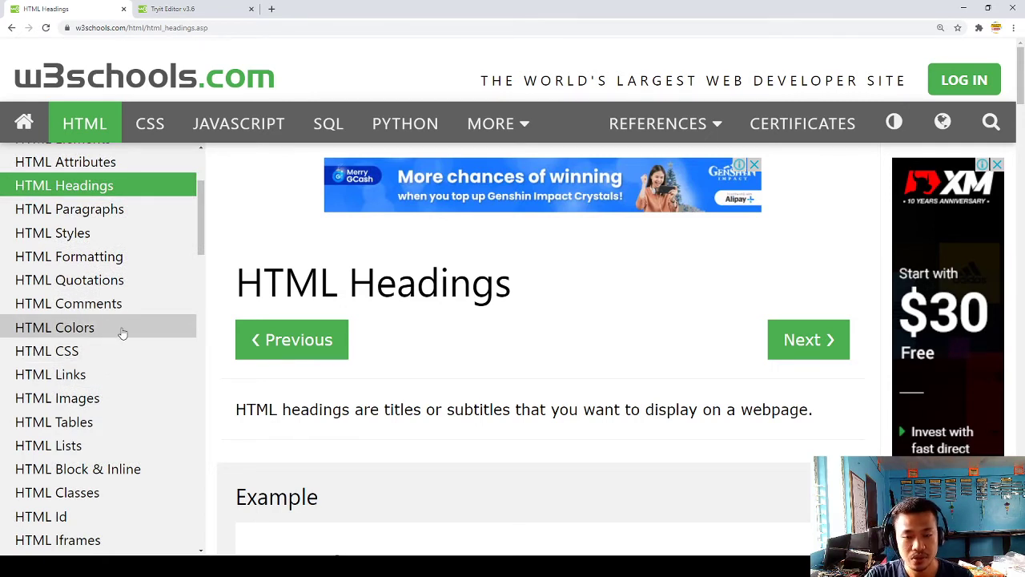
scroll(121, 332, down, 1)
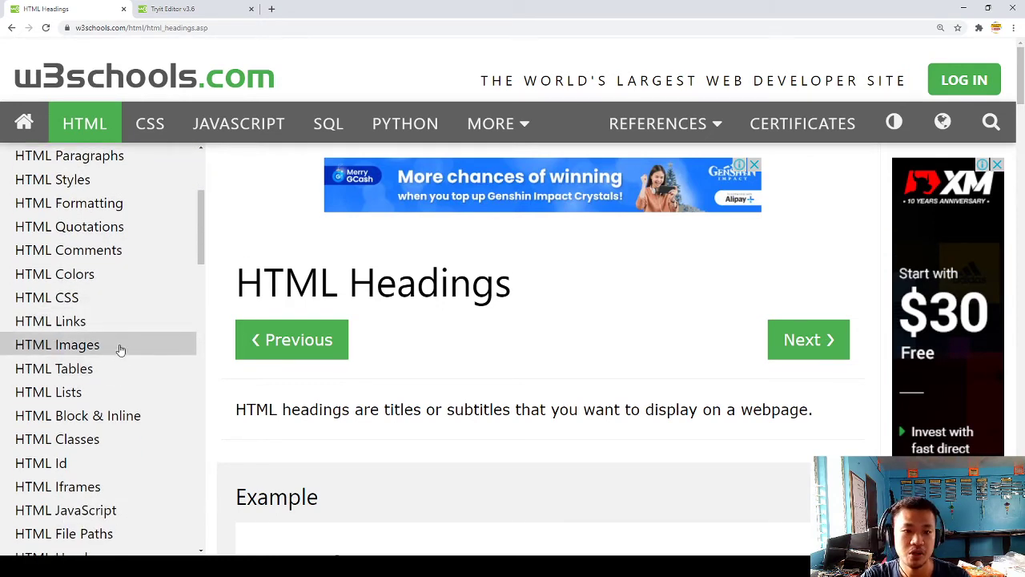
scroll(120, 348, down, 1)
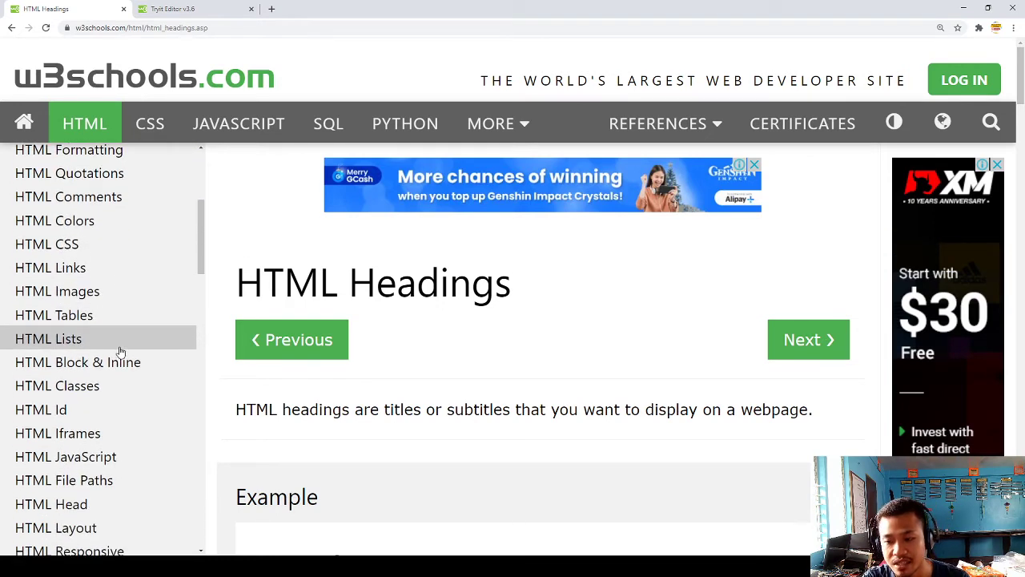
scroll(100, 424, down, 9)
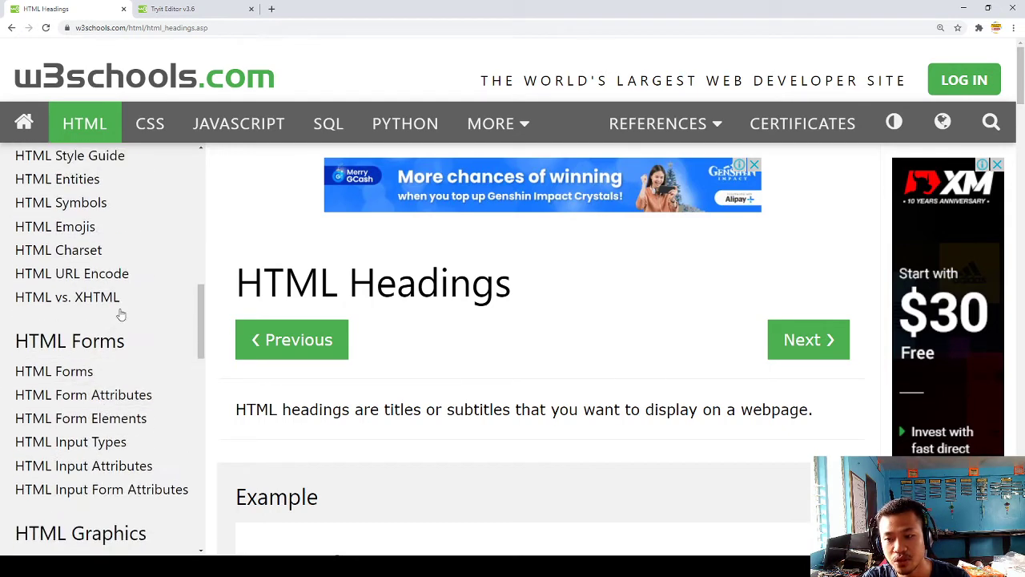
scroll(116, 308, up, 10)
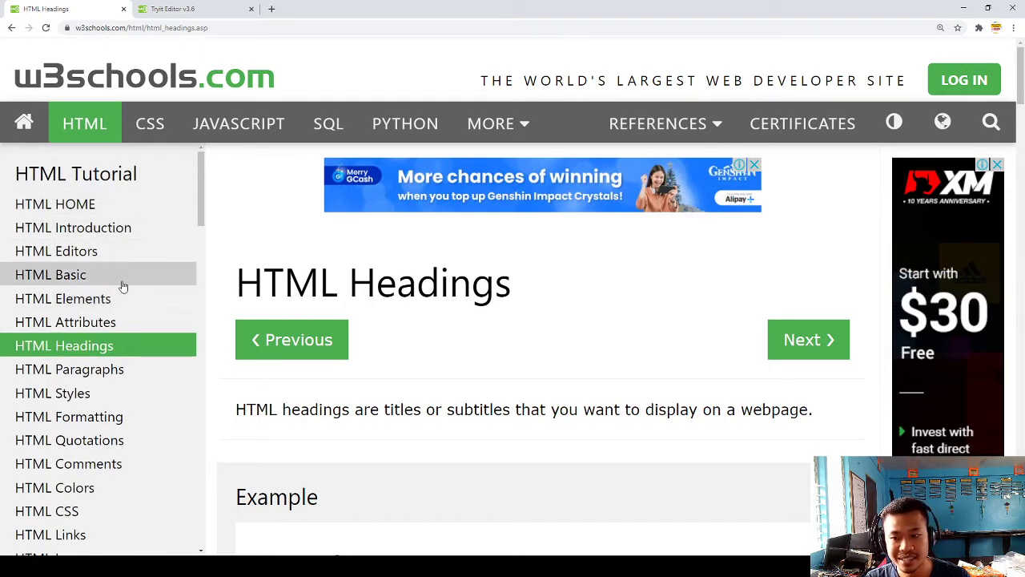
View the heading level examples in the HTML Headings lesson, and go back to the HTML HOME page
scroll(328, 320, down, 8)
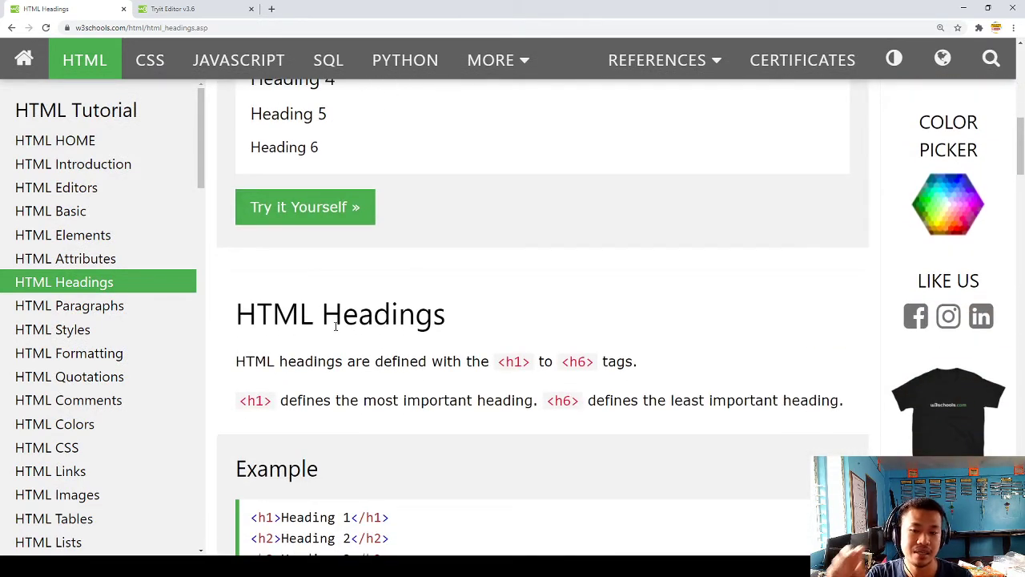
scroll(144, 256, up, 3)
click(58, 141)
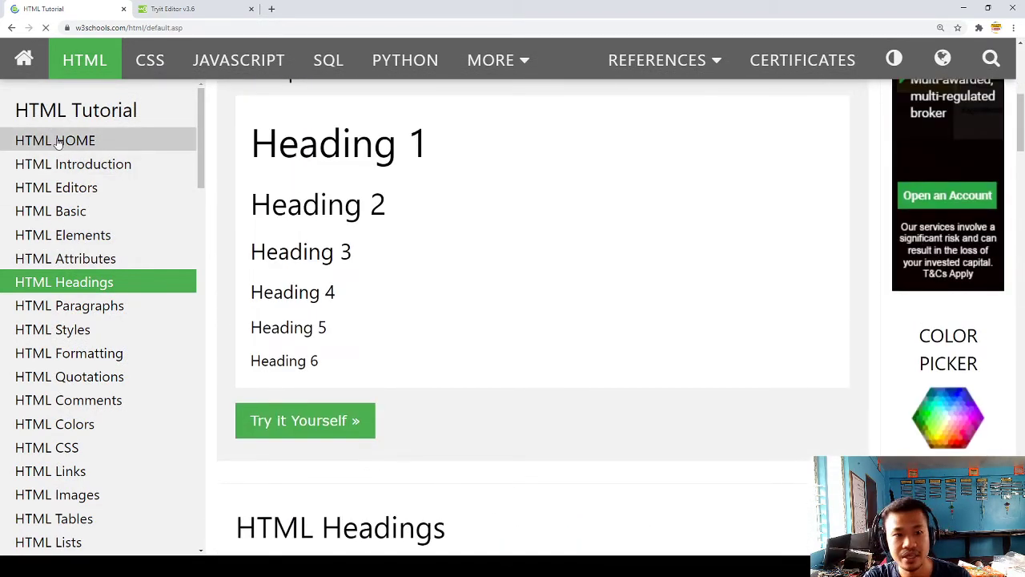
scroll(315, 260, down, 3)
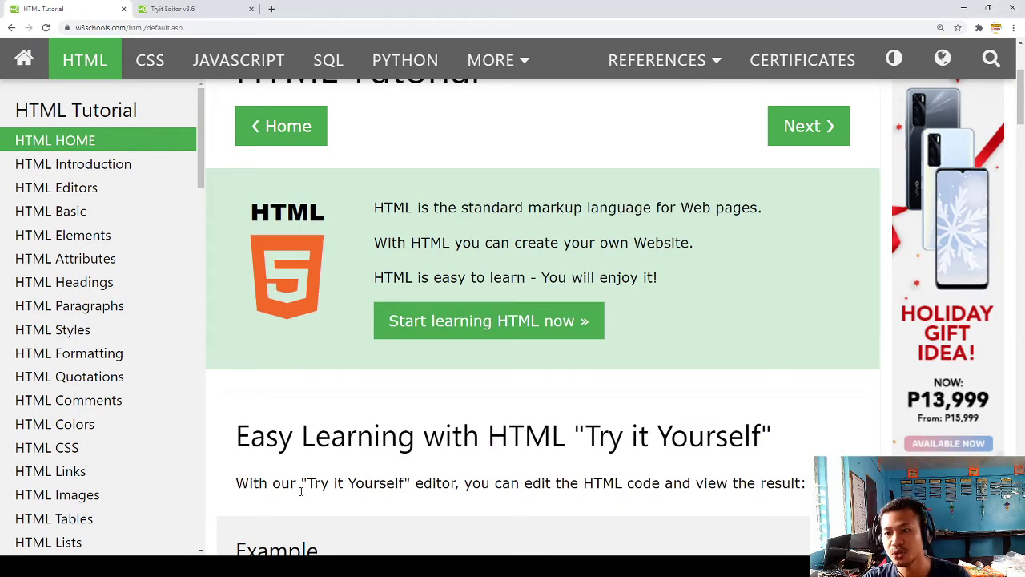
scroll(399, 300, up, 3)
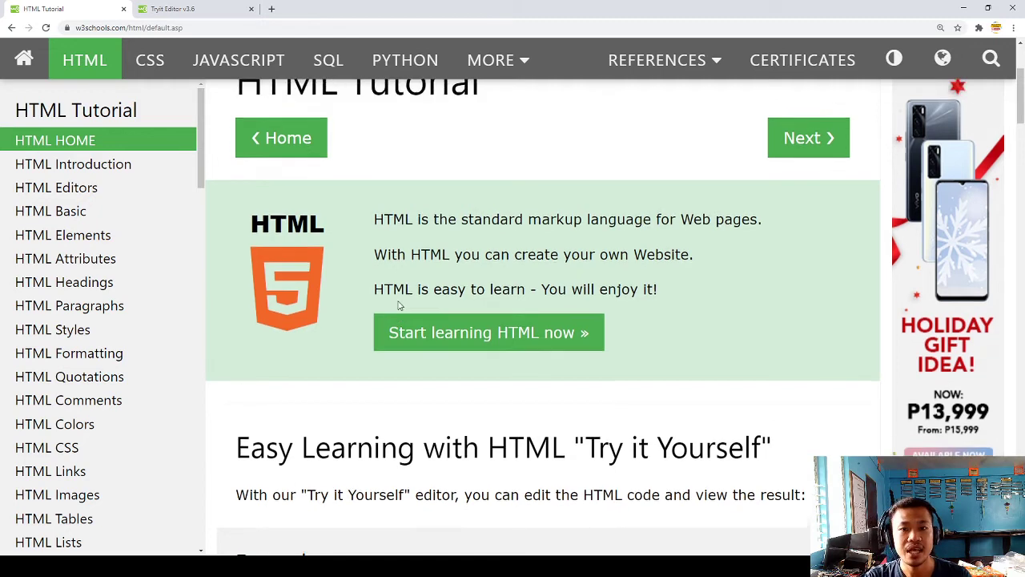